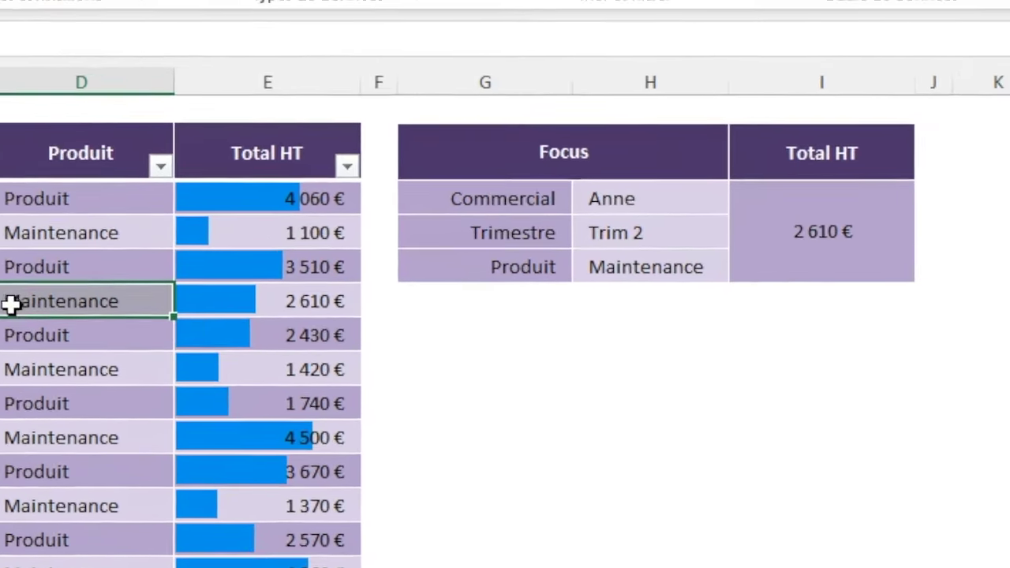
# Step: Highlight the matching table record and set the Focus product to Produit
pyautogui.moveTo(416, 191); pyautogui.dragTo(632, 208)
pyautogui.click(570, 297)
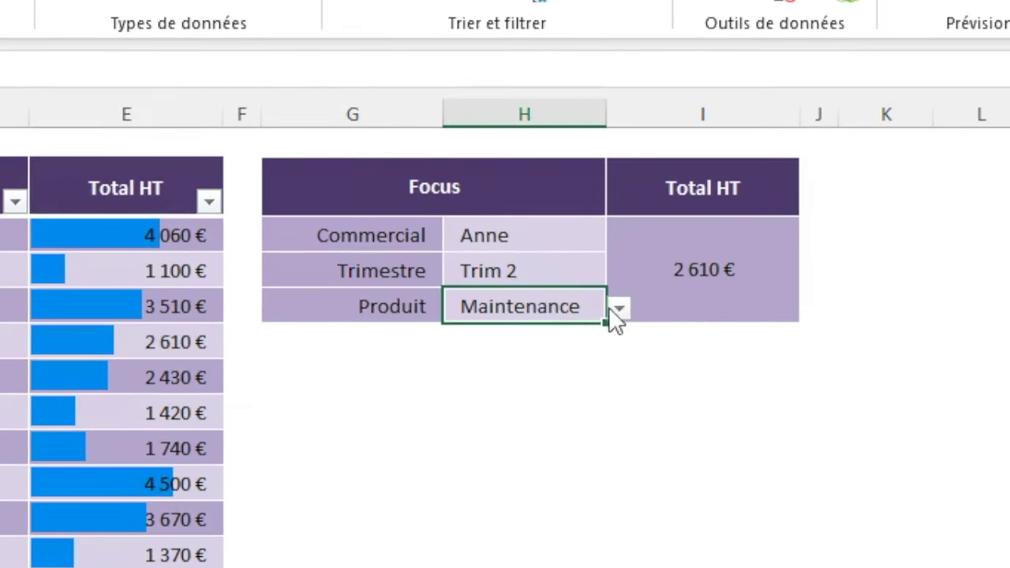
pyautogui.click(616, 308)
pyautogui.click(545, 341)
# Step: Switch the Focus quarter to Trim 3 and select the salesperson criterion cell
pyautogui.click(560, 269)
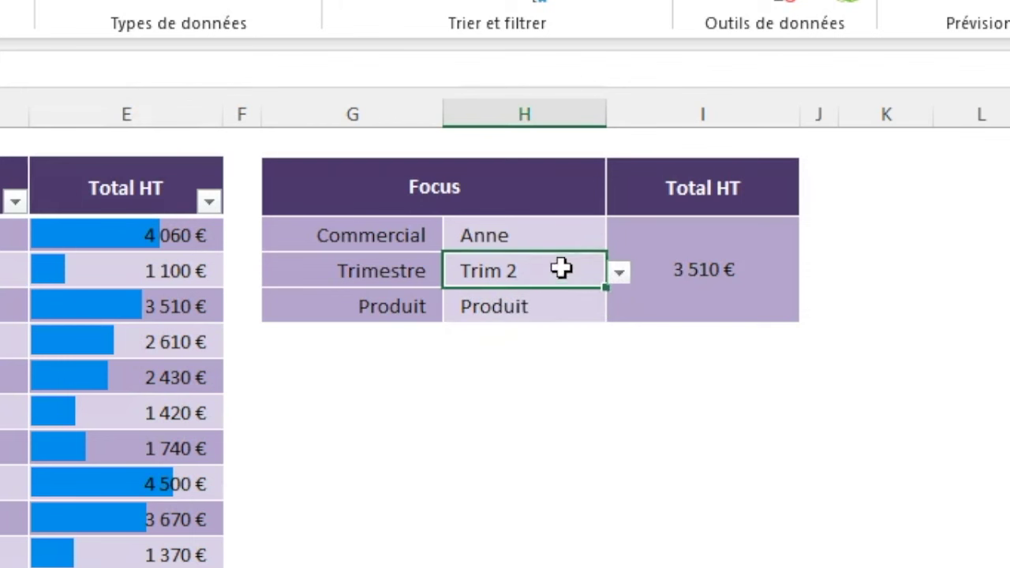
pyautogui.click(619, 273)
pyautogui.click(509, 354)
pyautogui.click(548, 234)
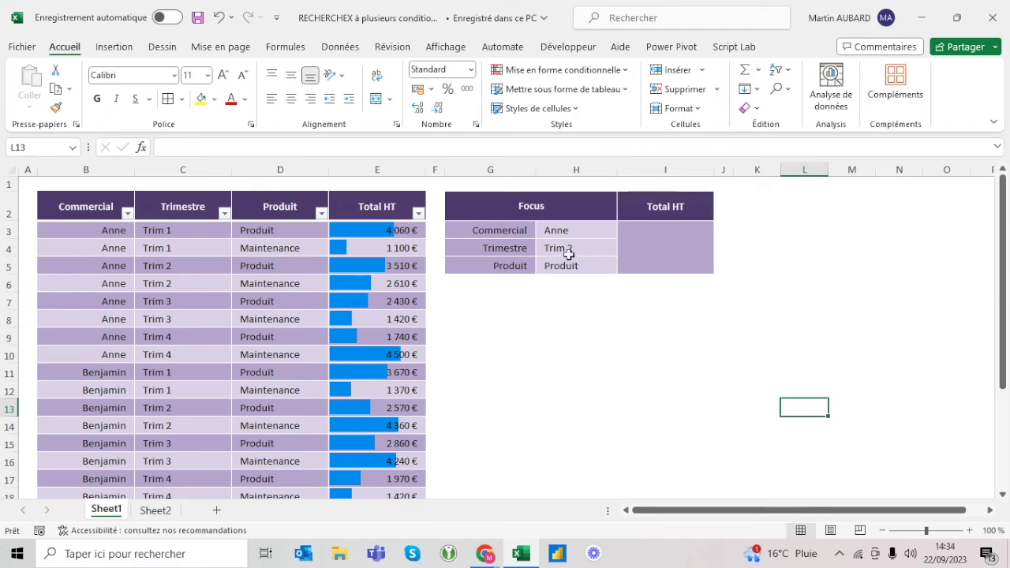
pyautogui.click(554, 232)
pyautogui.click(549, 249)
pyautogui.click(550, 269)
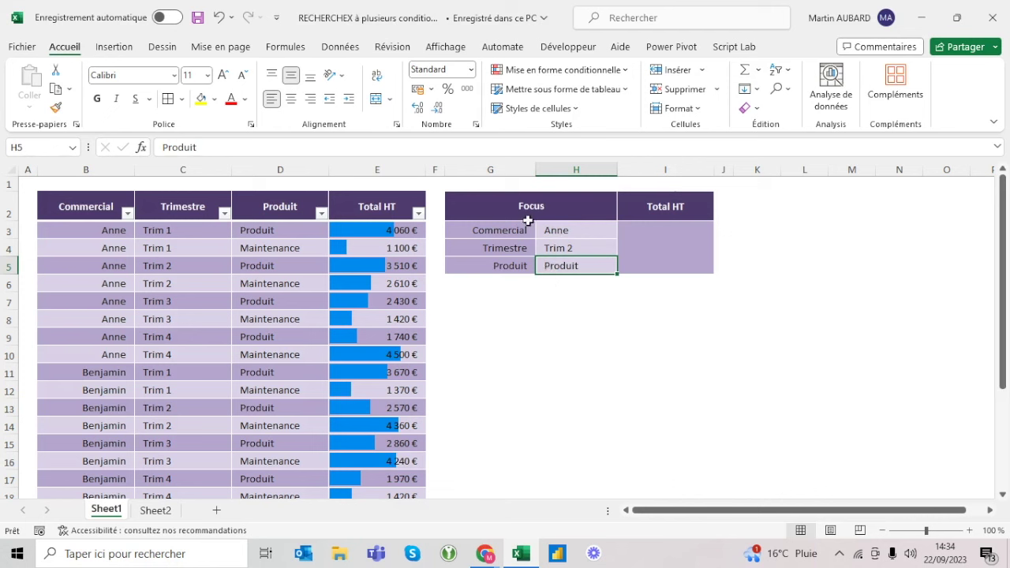
pyautogui.click(666, 234)
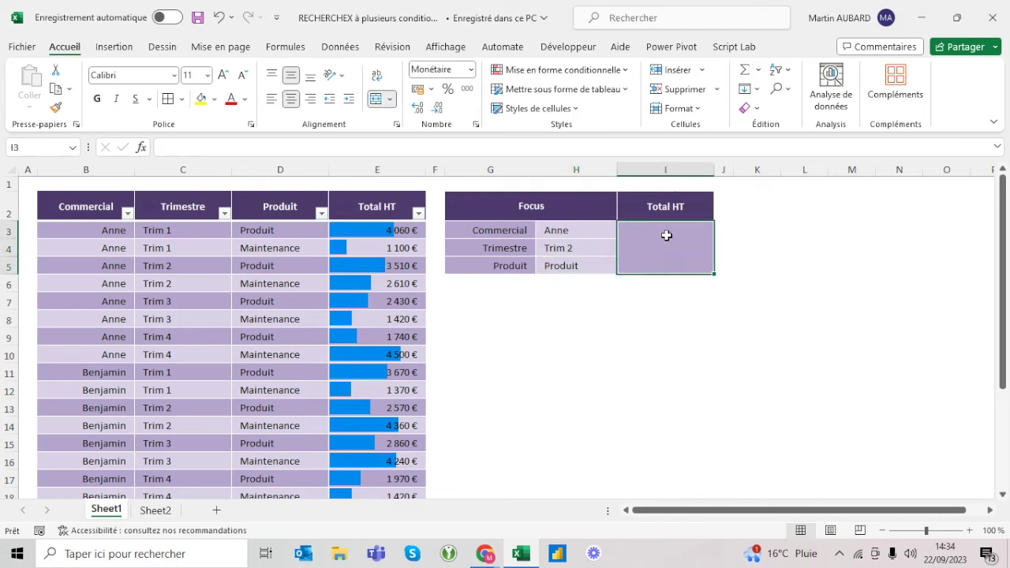
pyautogui.click(377, 169)
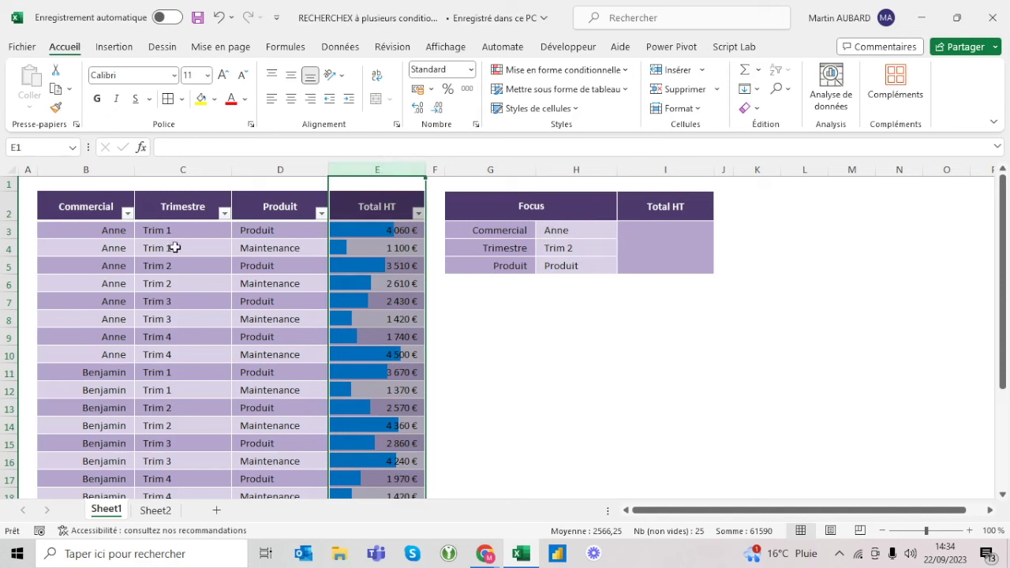
pyautogui.moveTo(94, 233); pyautogui.dragTo(83, 351)
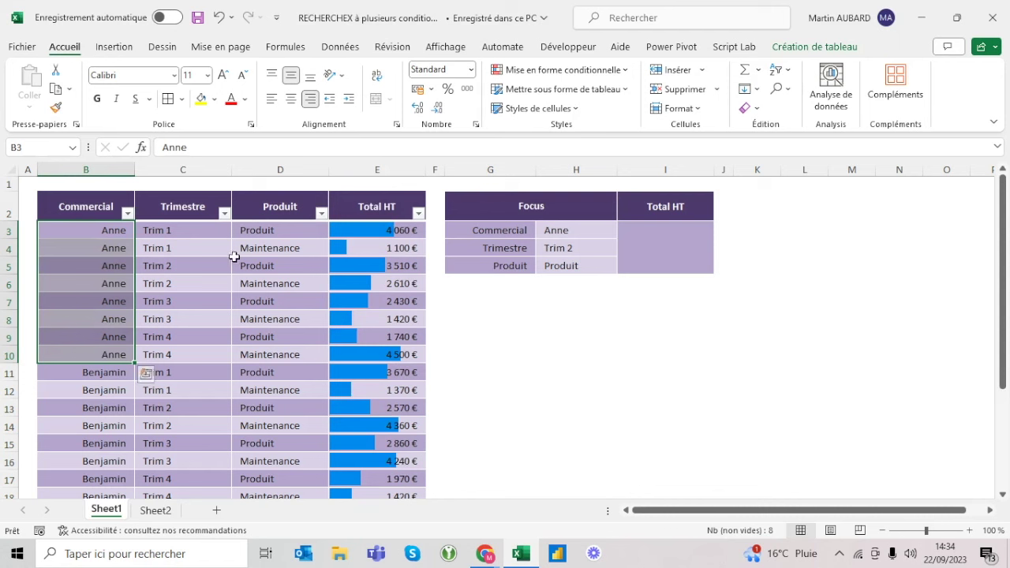
pyautogui.keyDown('ctrl'); pyautogui.moveTo(185, 264); pyautogui.dragTo(184, 282); pyautogui.keyUp('ctrl')
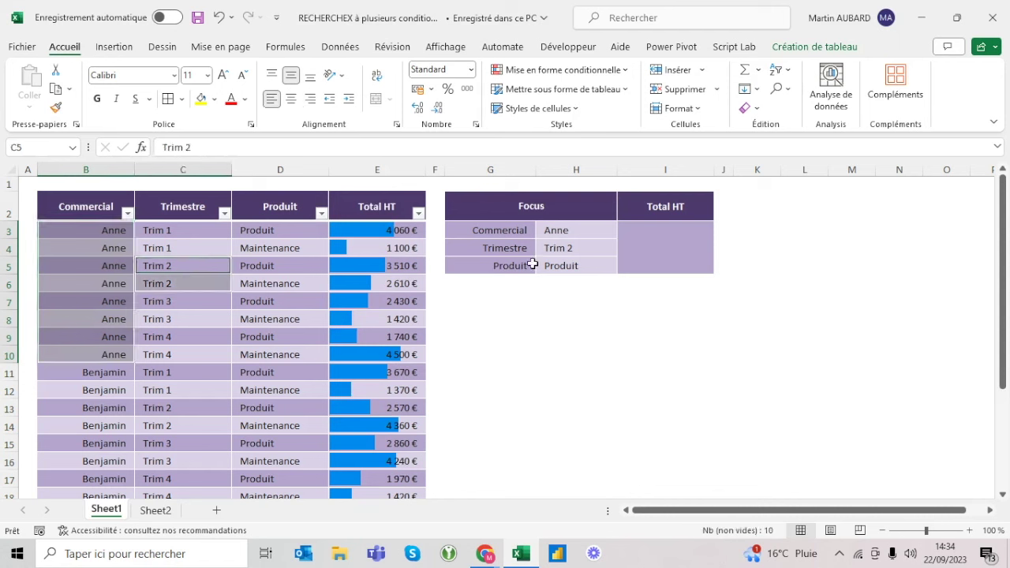
pyautogui.keyDown('ctrl'); pyautogui.click(285, 267); pyautogui.keyUp('ctrl')
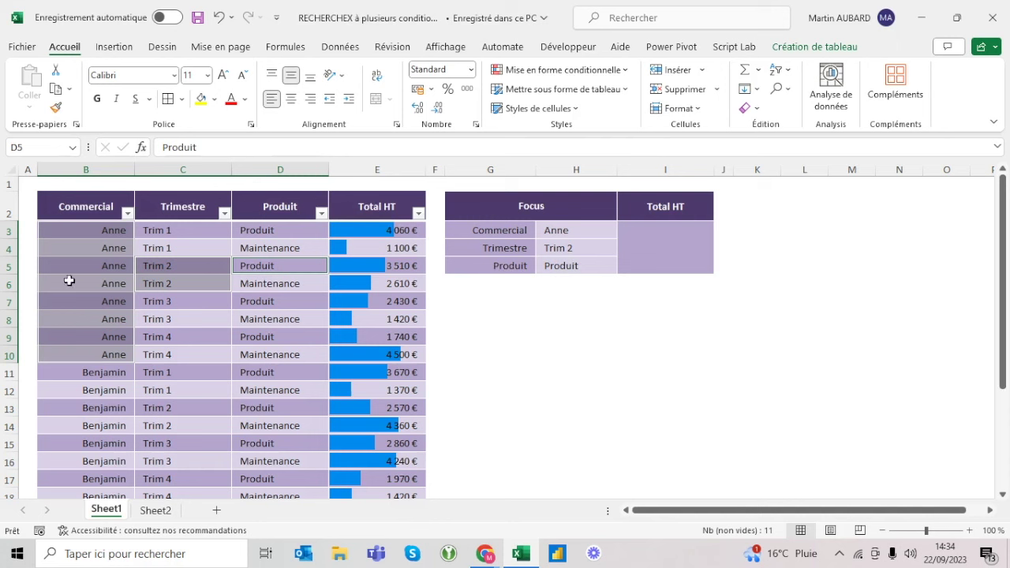
pyautogui.moveTo(72, 265); pyautogui.dragTo(377, 265)
pyautogui.click(605, 227)
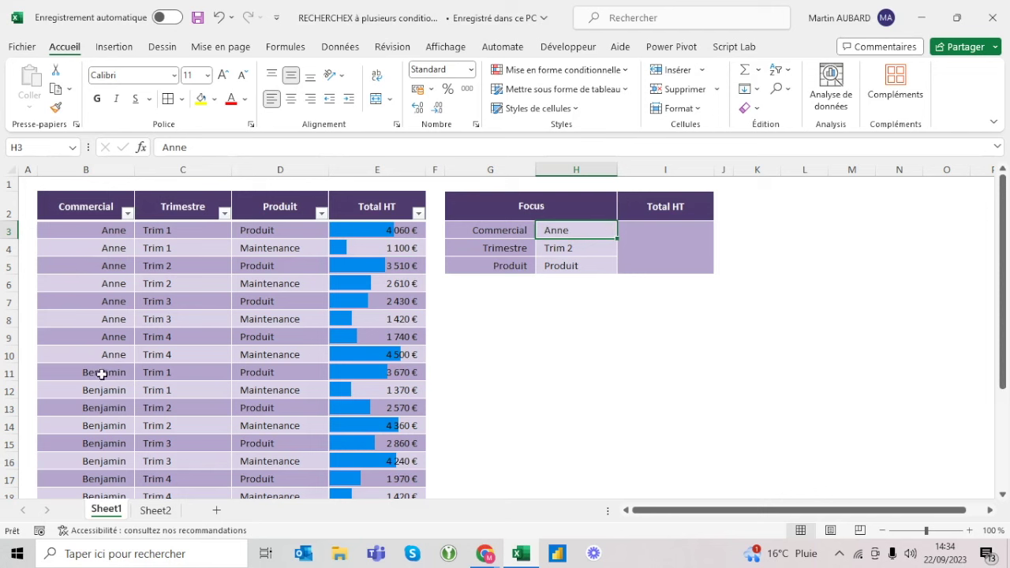
pyautogui.moveTo(96, 371); pyautogui.dragTo(84, 460)
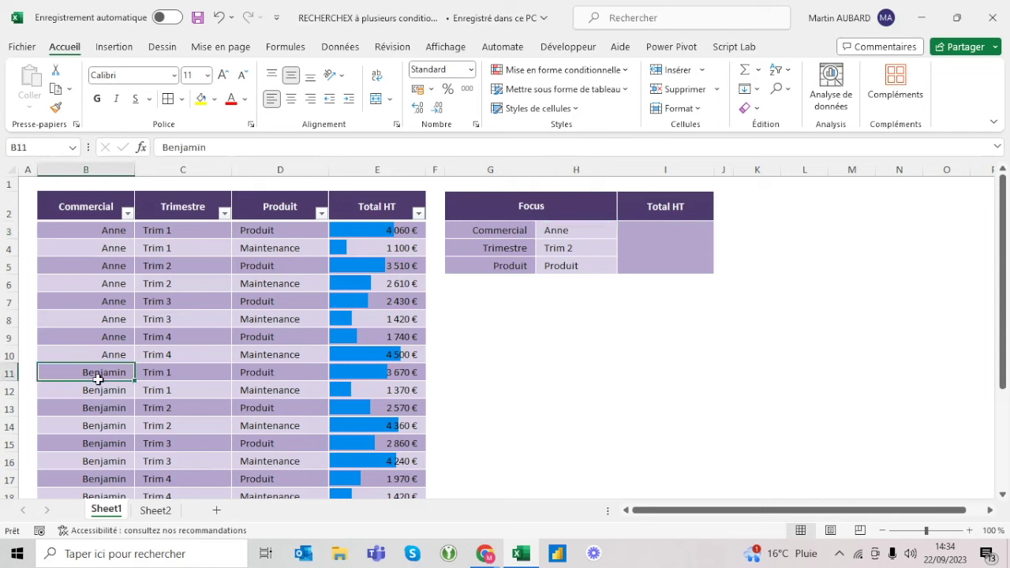
pyautogui.click(168, 372)
pyautogui.moveTo(168, 372); pyautogui.dragTo(163, 389)
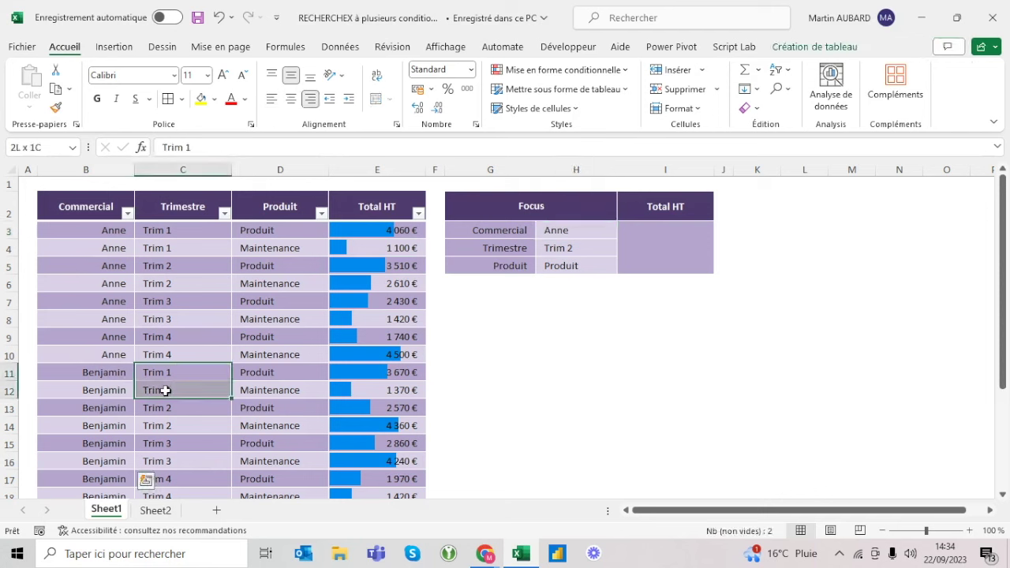
pyautogui.click(284, 390)
pyautogui.click(389, 390)
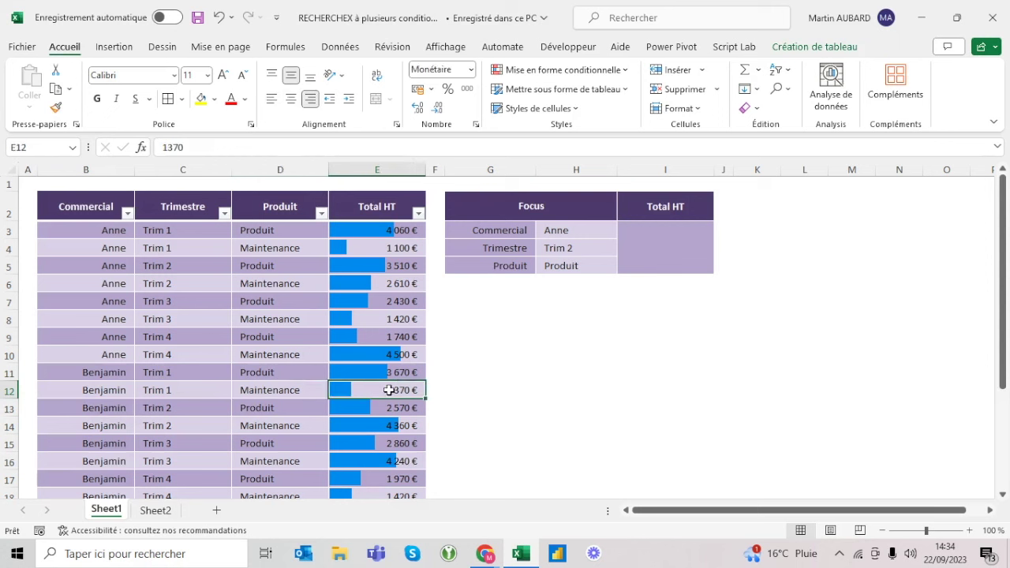
pyautogui.click(638, 265)
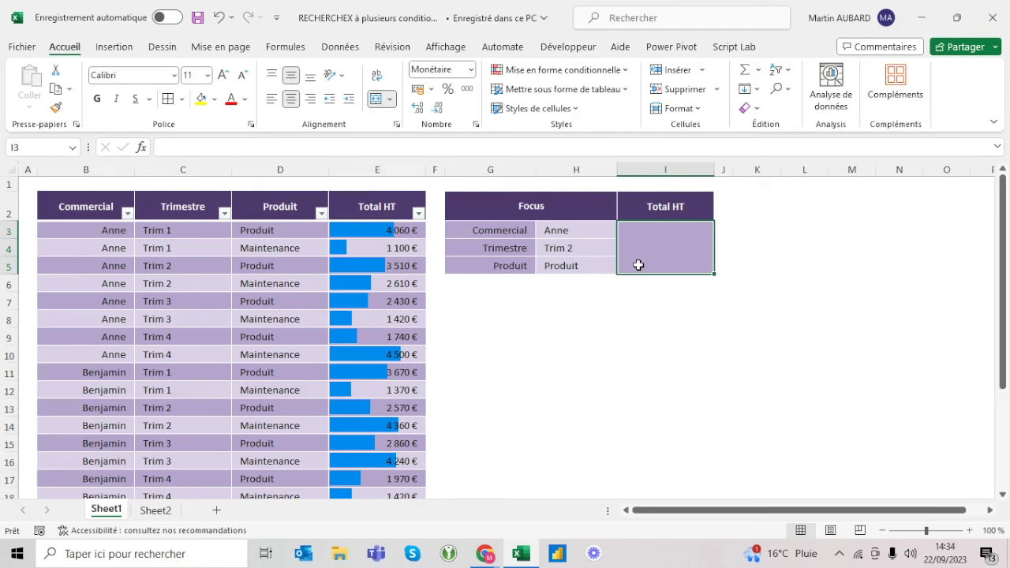
pyautogui.press('Down')
pyautogui.press('Down')
pyautogui.press('Left')
pyautogui.press('Left')
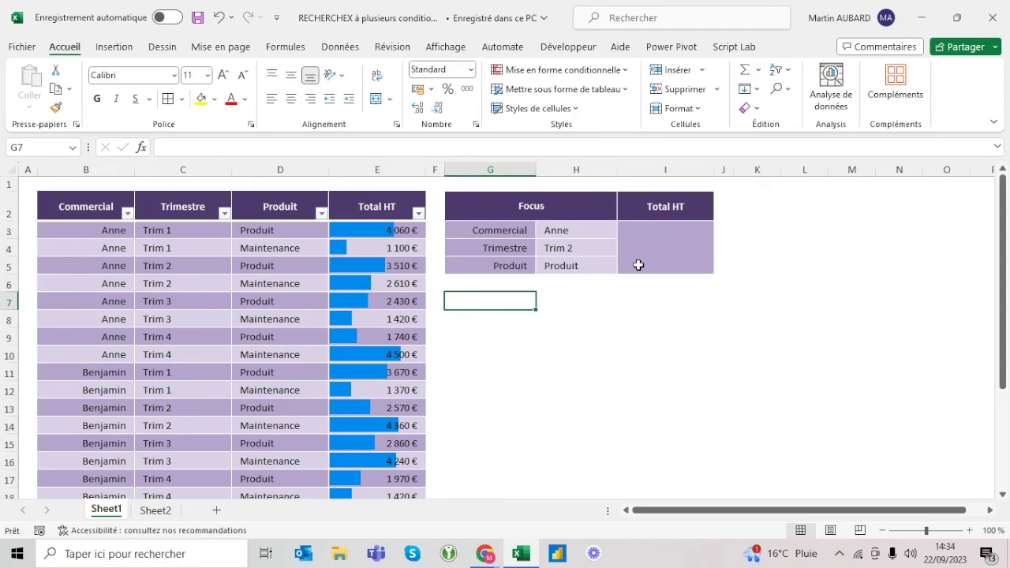
pyautogui.write('RECHERCHEX')
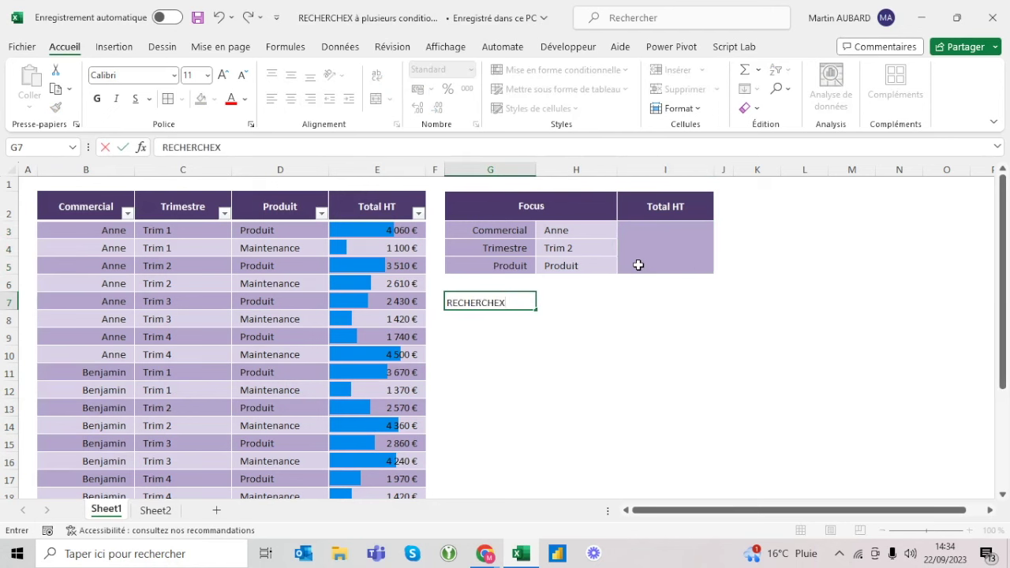
pyautogui.press('Return')
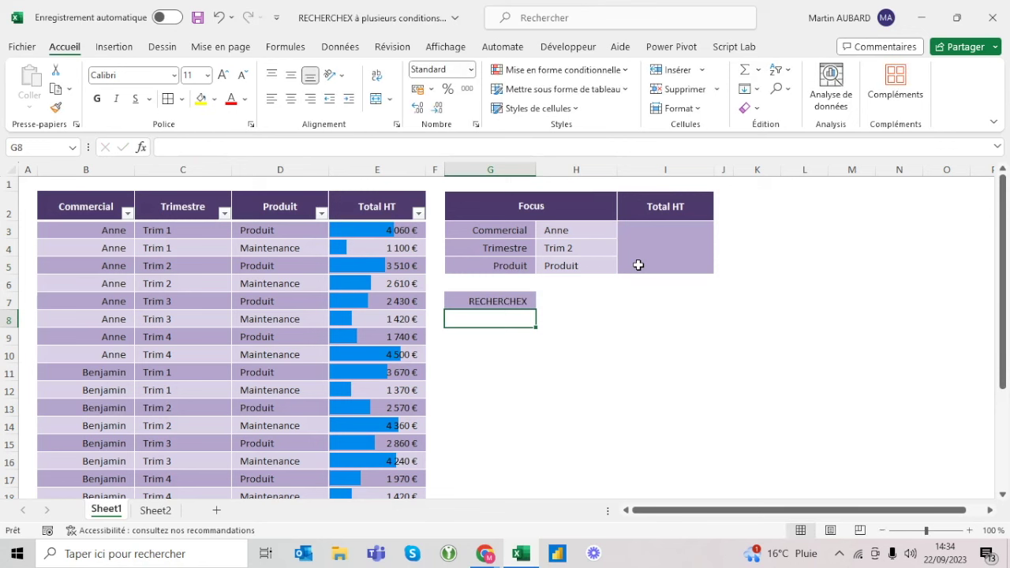
pyautogui.write('FILTE')
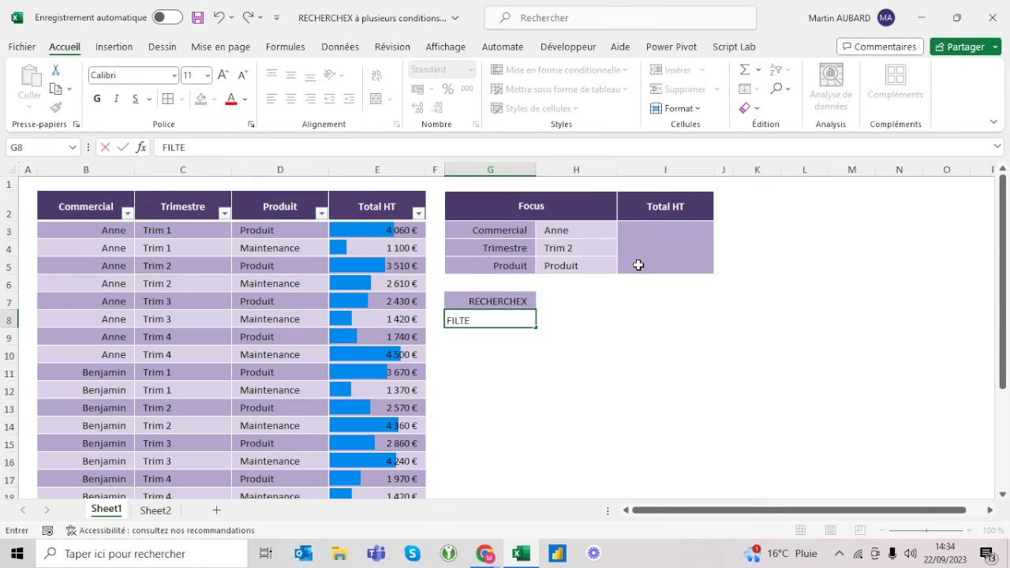
pyautogui.press('BackSpace')
pyautogui.write('RE')
pyautogui.press('Return')
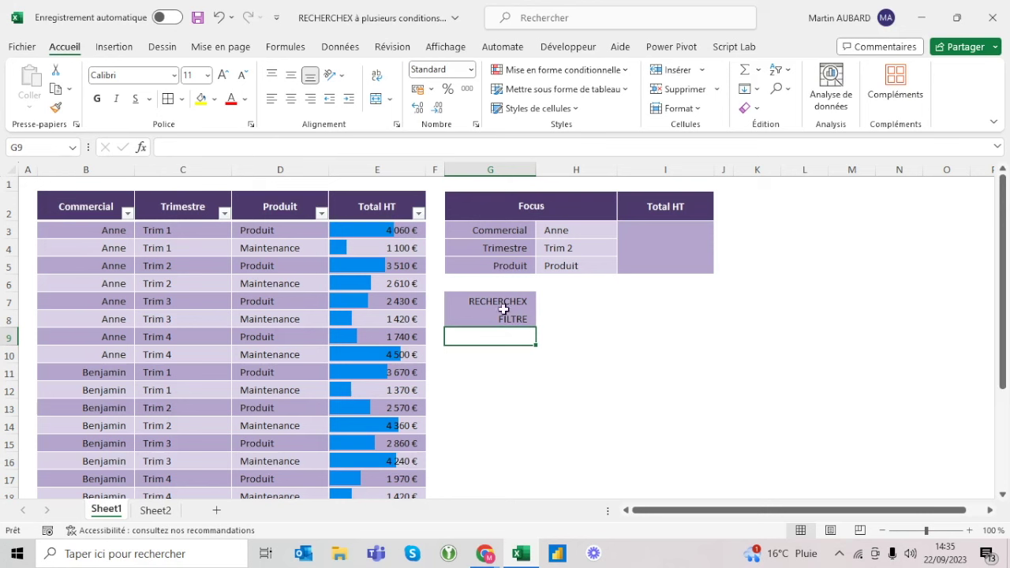
pyautogui.click(219, 18)
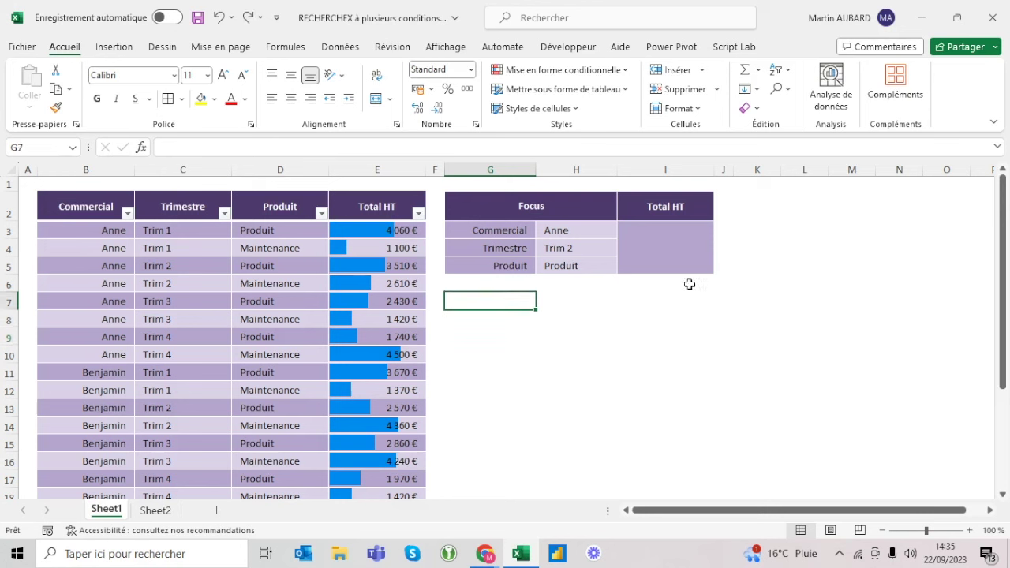
pyautogui.click(665, 251)
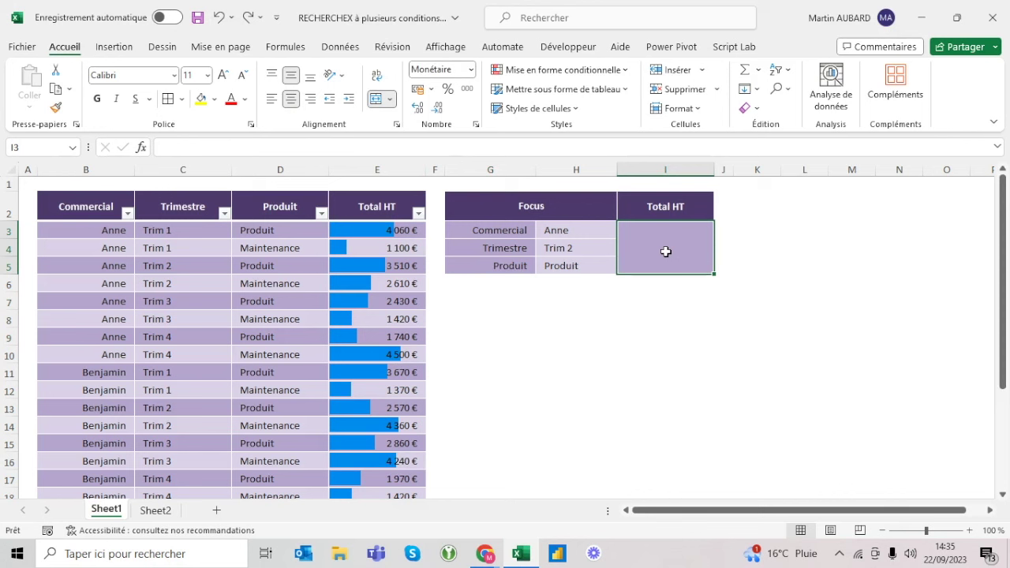
pyautogui.click(554, 230)
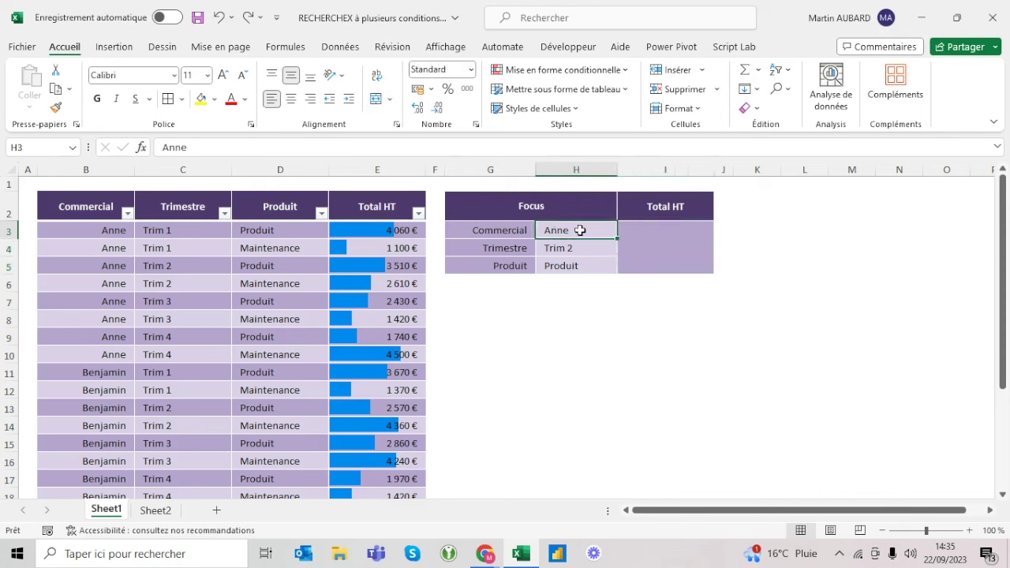
pyautogui.click(576, 250)
pyautogui.click(582, 230)
pyautogui.click(340, 49)
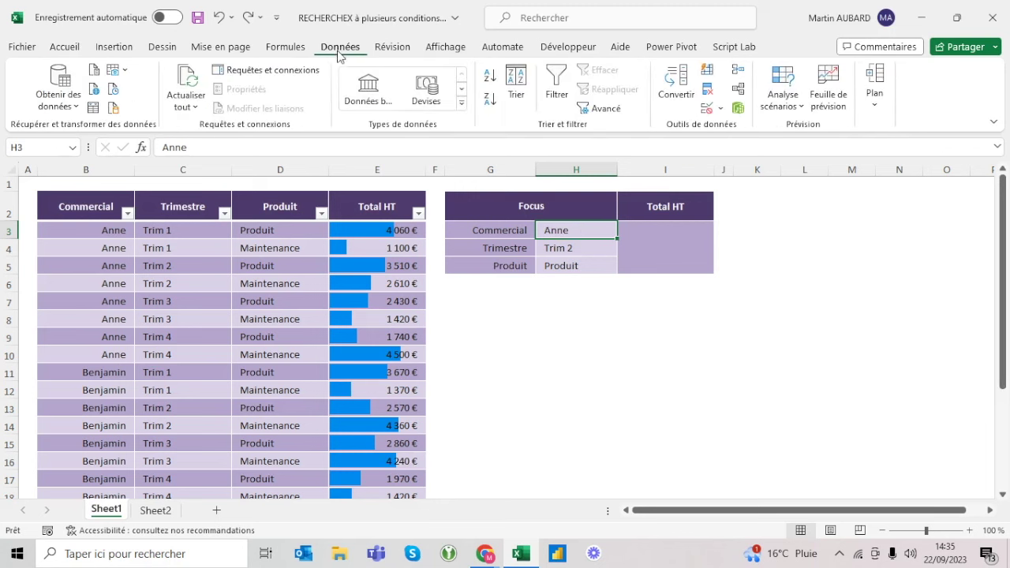
pyautogui.click(706, 108)
pyautogui.click(458, 154)
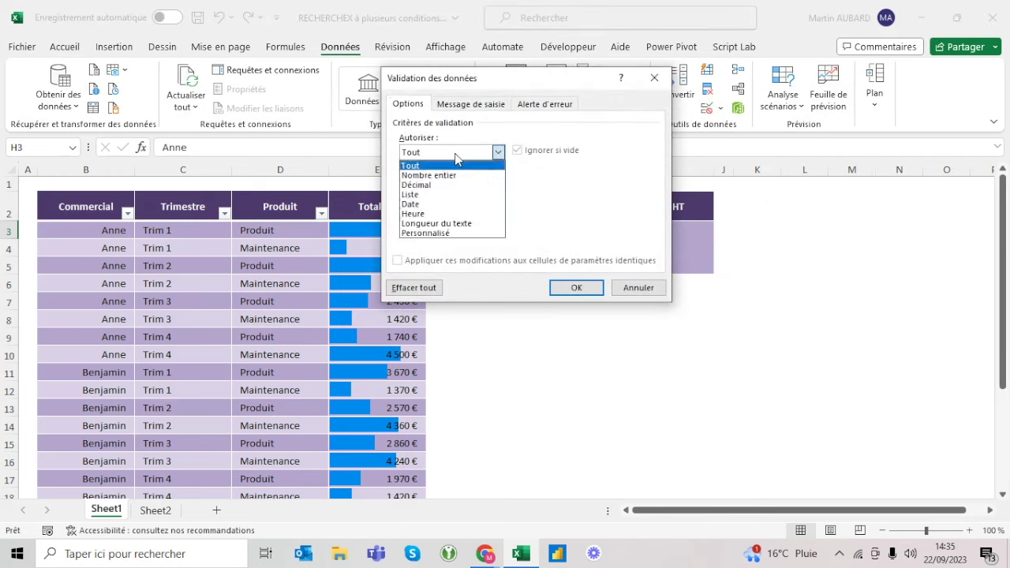
pyautogui.click(431, 196)
pyautogui.click(472, 212)
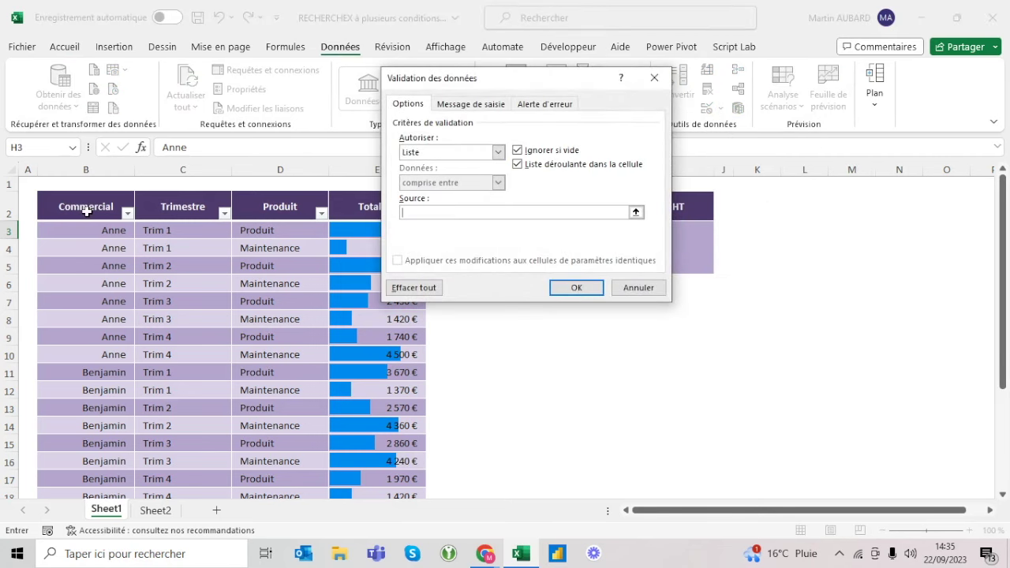
pyautogui.click(87, 191)
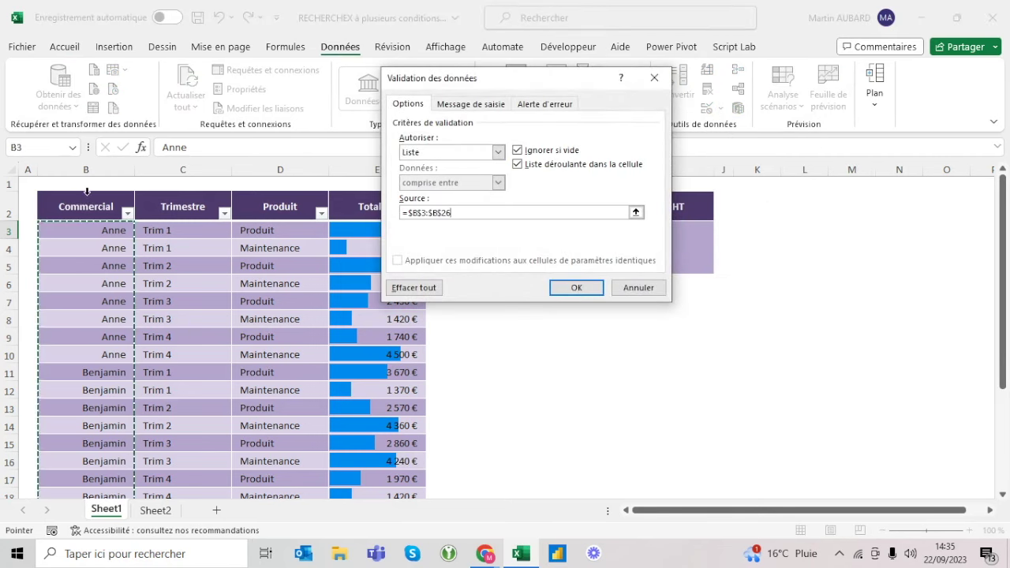
pyautogui.click(577, 287)
pyautogui.click(624, 231)
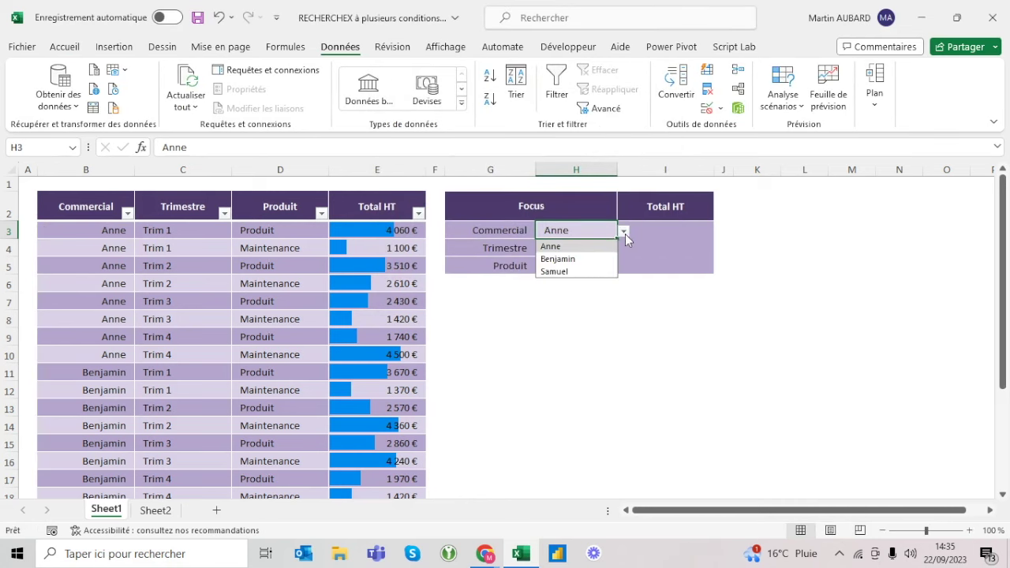
pyautogui.click(576, 248)
pyautogui.click(97, 265)
pyautogui.click(97, 301)
pyautogui.click(97, 336)
pyautogui.click(97, 372)
pyautogui.hotkey('shift', 'Down')
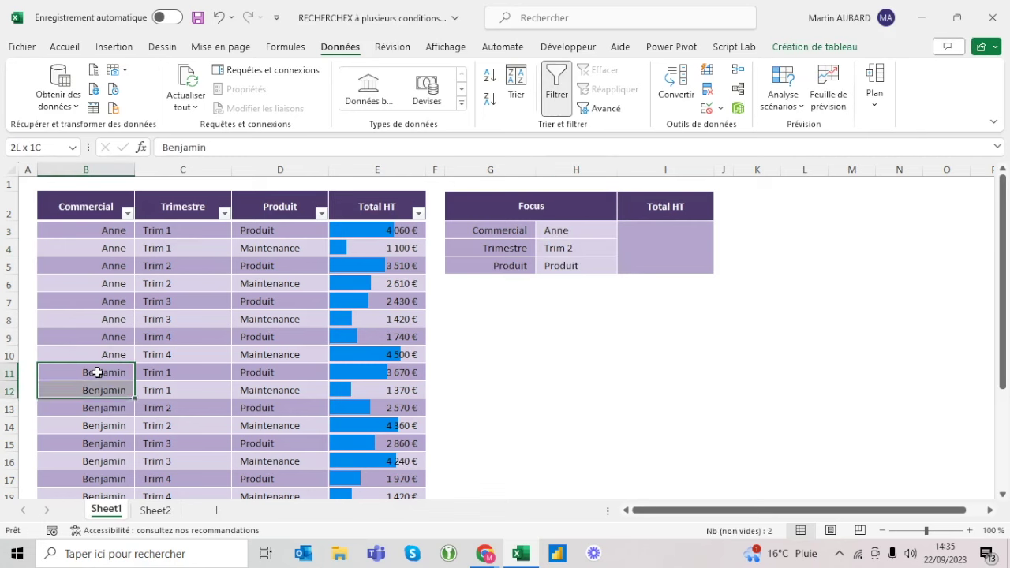
# Step: Replace Benjamin with Antoine in B11:B18 by entering it once and pasting it down
pyautogui.hotkey('shift', 'Down')
pyautogui.hotkey('shift', 'Down')
pyautogui.hotkey('shift', 'Down')
pyautogui.hotkey('shift', 'Down')
pyautogui.hotkey('shift', 'Down')
pyautogui.hotkey('shift', 'Down')
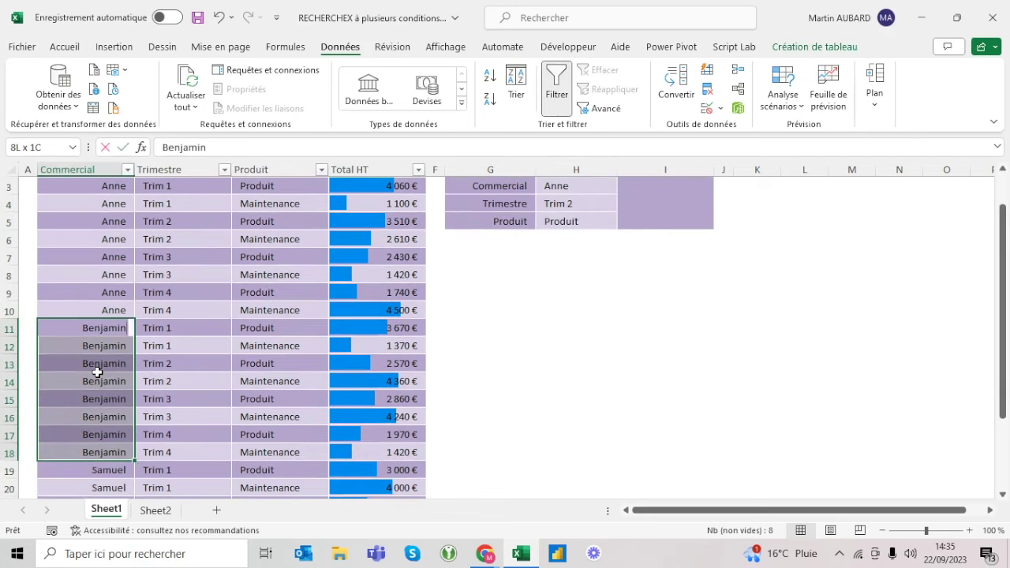
pyautogui.write('Antoine')
pyautogui.press('Return')
pyautogui.press('Up')
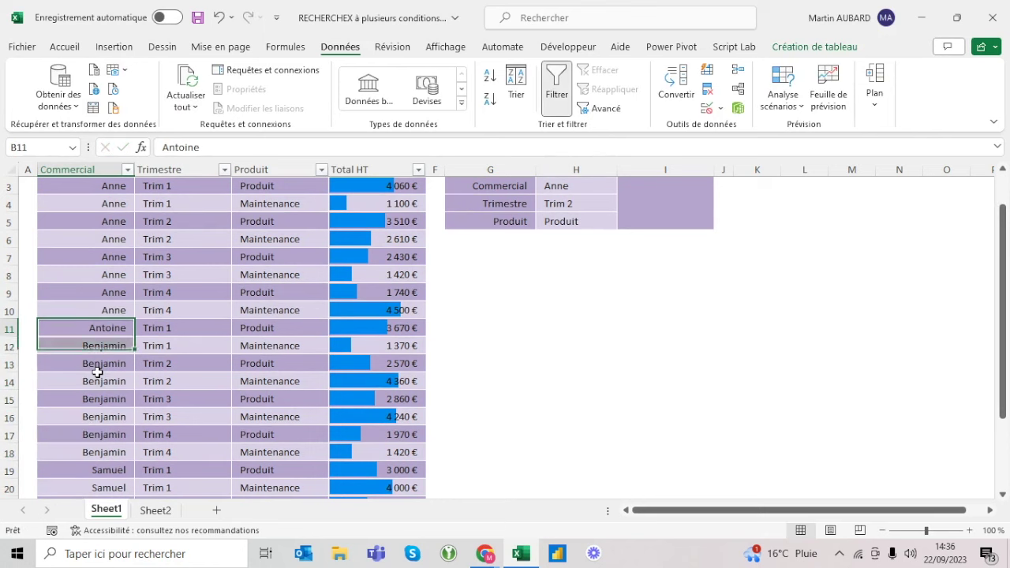
pyautogui.hotkey('ctrl', 'c')
pyautogui.hotkey('shift', 'Down')
pyautogui.hotkey('shift', 'Down')
pyautogui.hotkey('shift', 'Down')
pyautogui.hotkey('shift', 'Down')
pyautogui.hotkey('shift', 'Up')
pyautogui.hotkey('ctrl', 'v')
pyautogui.press('Escape')
# Step: Start entering Antoine as the Focus salesperson in H3
pyautogui.scroll(3, 591, 252)
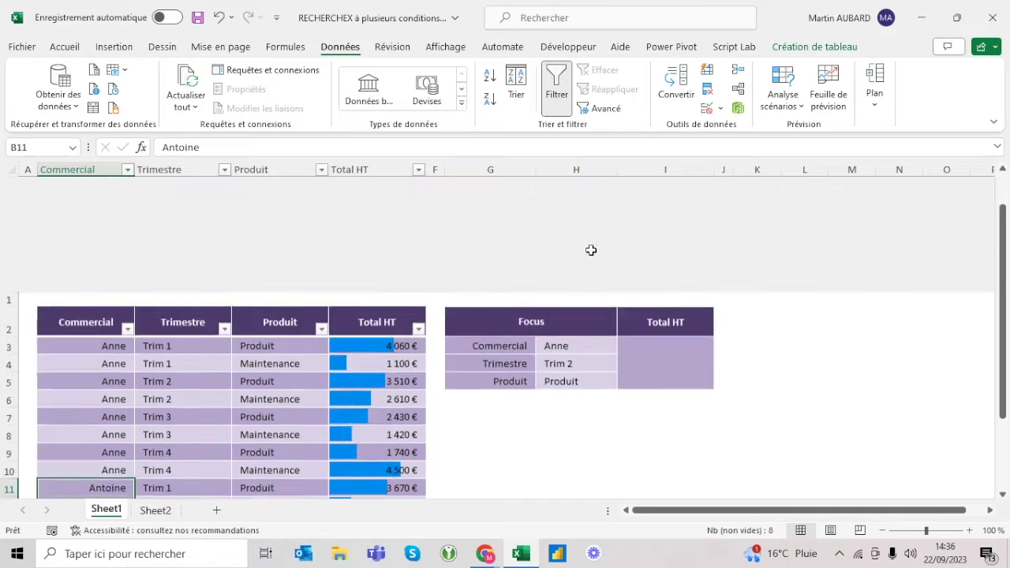
pyautogui.click(563, 230)
pyautogui.write('A')
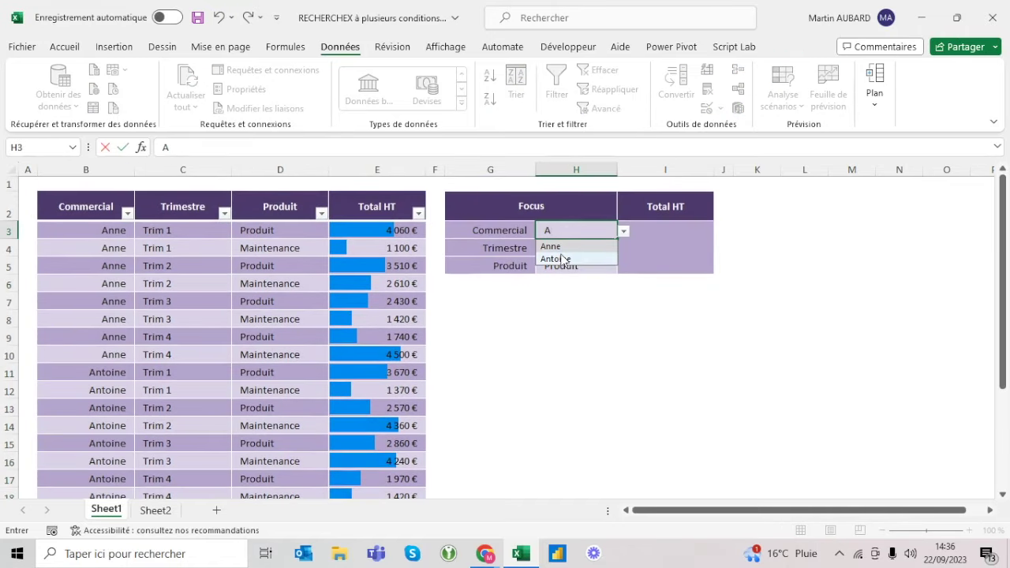
pyautogui.write('n')
pyautogui.write('t')
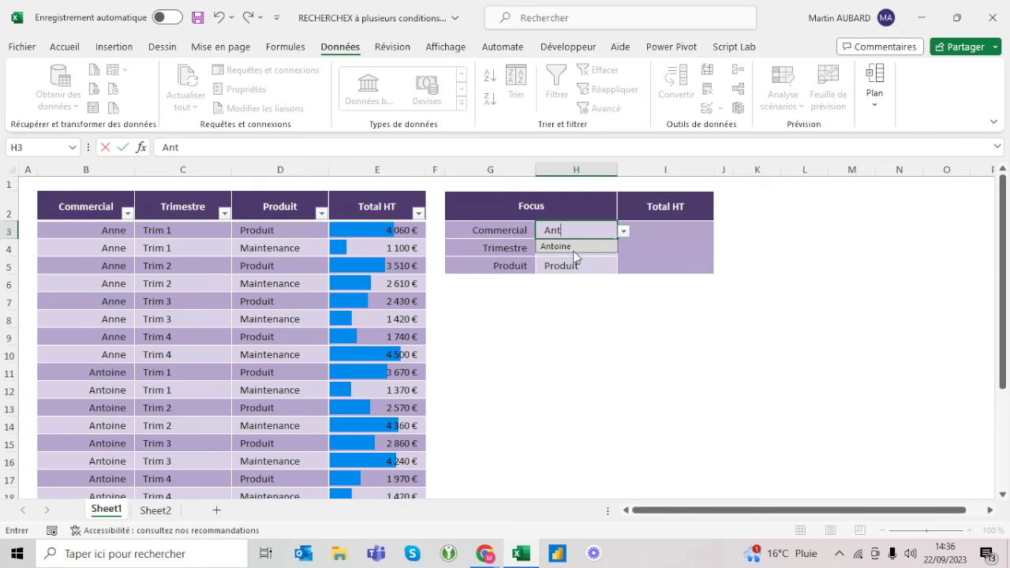
# Step: Set H3 to Antoine and give H4 a list validation sourced from $C$3:$C$26
pyautogui.click(564, 247)
pyautogui.click(581, 228)
pyautogui.click(571, 246)
pyautogui.click(706, 107)
pyautogui.click(498, 151)
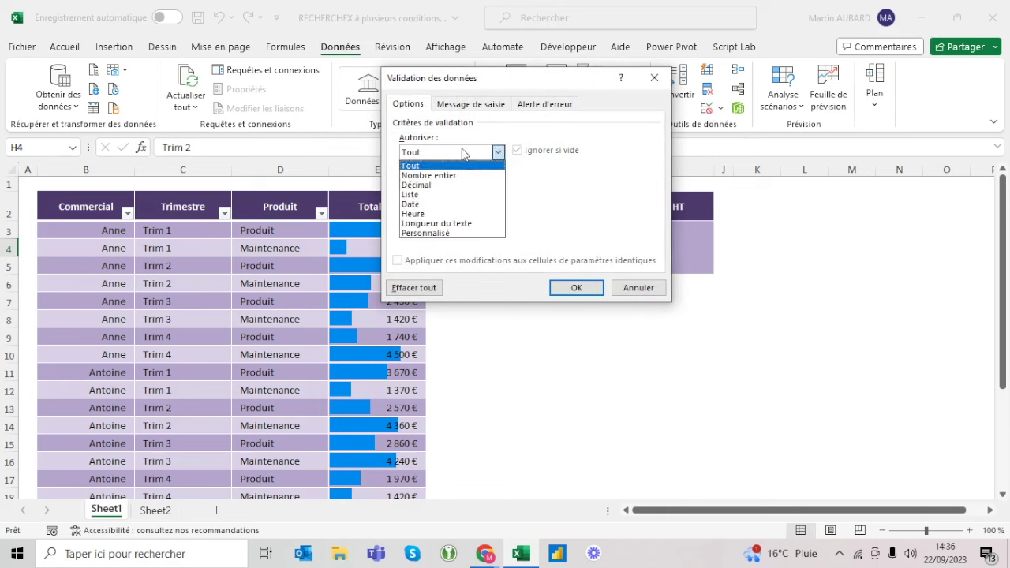
pyautogui.click(426, 195)
pyautogui.click(439, 212)
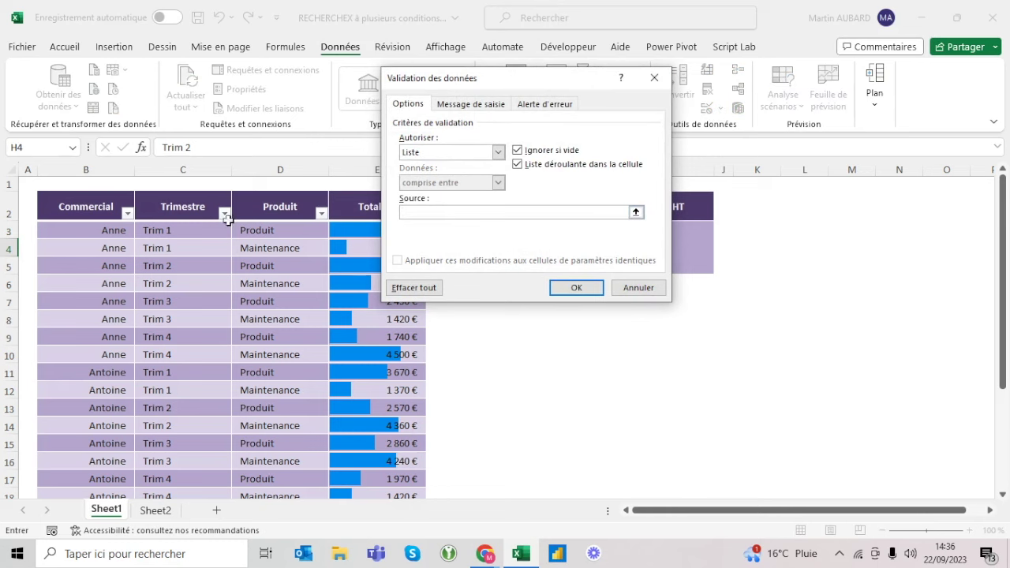
pyautogui.click(209, 196)
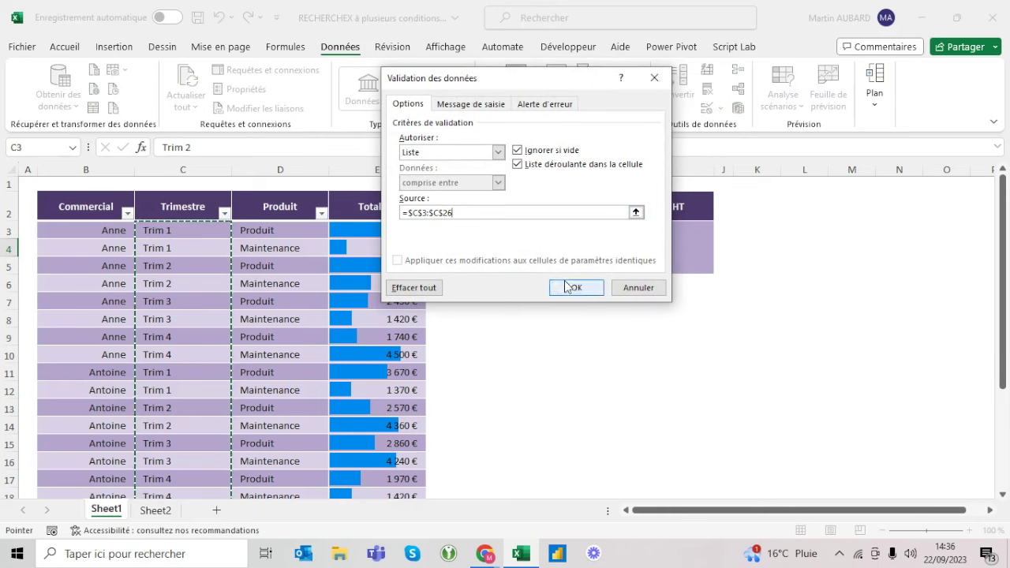
pyautogui.click(567, 282)
# Step: Check H4's new quarter list and keep the quarter at Trim 2
pyautogui.click(623, 248)
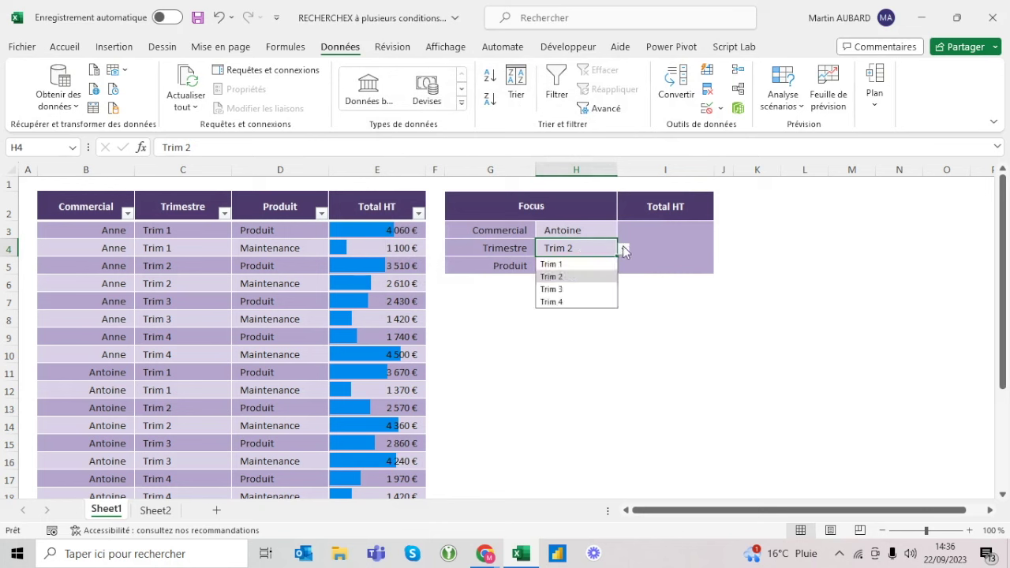
pyautogui.click(623, 249)
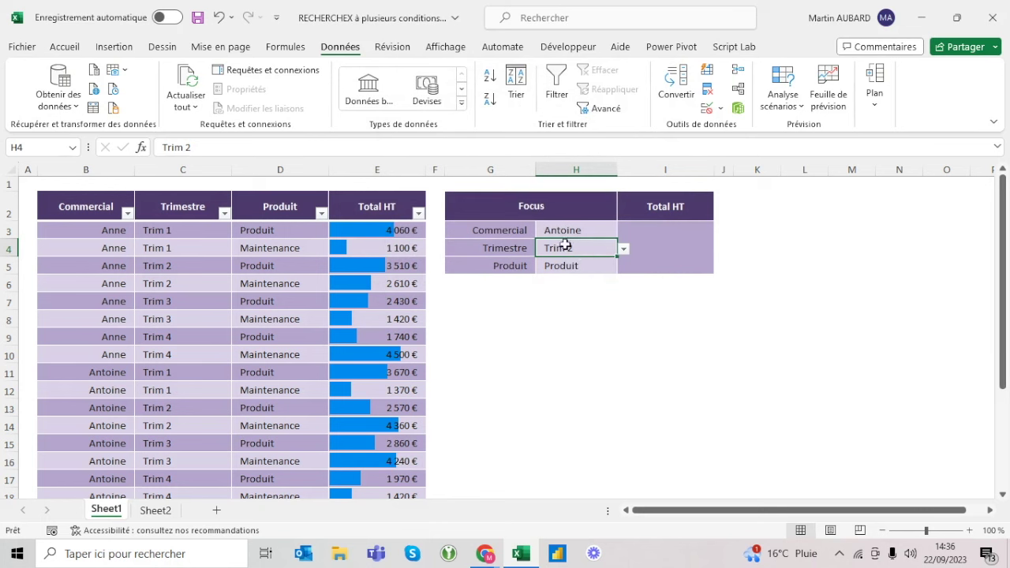
pyautogui.write('tri')
pyautogui.press('Up')
pyautogui.press('Up')
pyautogui.press('Up')
pyautogui.press('Up')
pyautogui.press('Up')
pyautogui.press('Up')
pyautogui.press('Up')
pyautogui.press('Up')
pyautogui.press('Down')
pyautogui.press('Down')
pyautogui.press('Down')
pyautogui.press('Up')
pyautogui.press('Up')
pyautogui.press('Up')
pyautogui.press('Down')
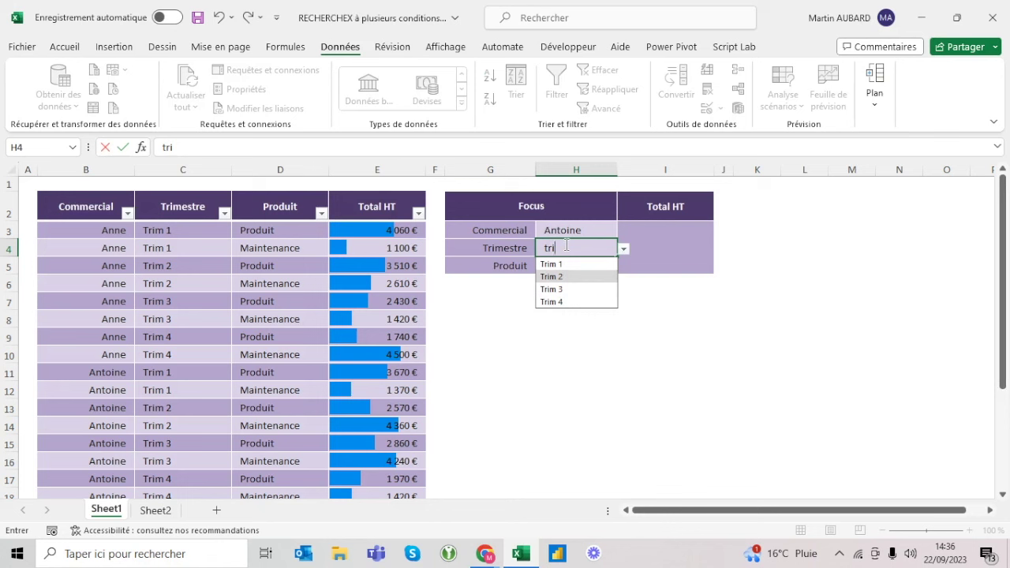
pyautogui.press('Return')
pyautogui.click(550, 267)
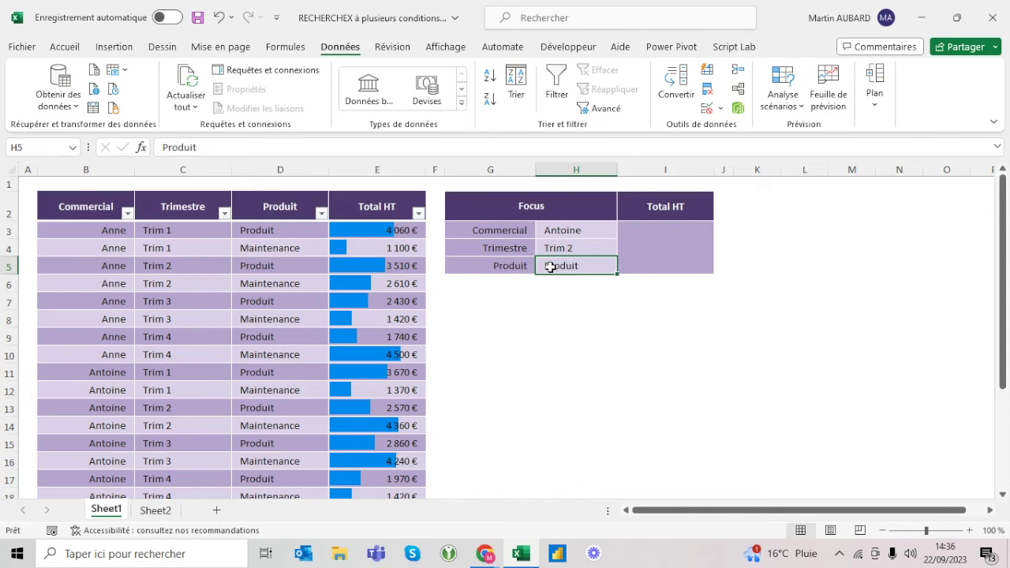
# Step: Add a list validation to H5 using the Produit range $D$3:$D$26
pyautogui.click(706, 107)
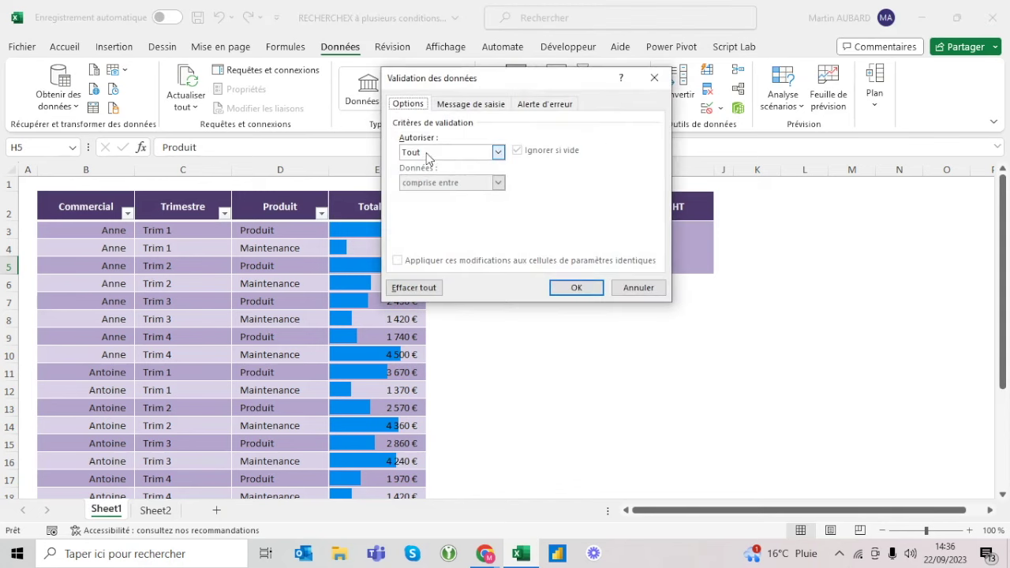
pyautogui.click(497, 151)
pyautogui.click(422, 195)
pyautogui.click(454, 213)
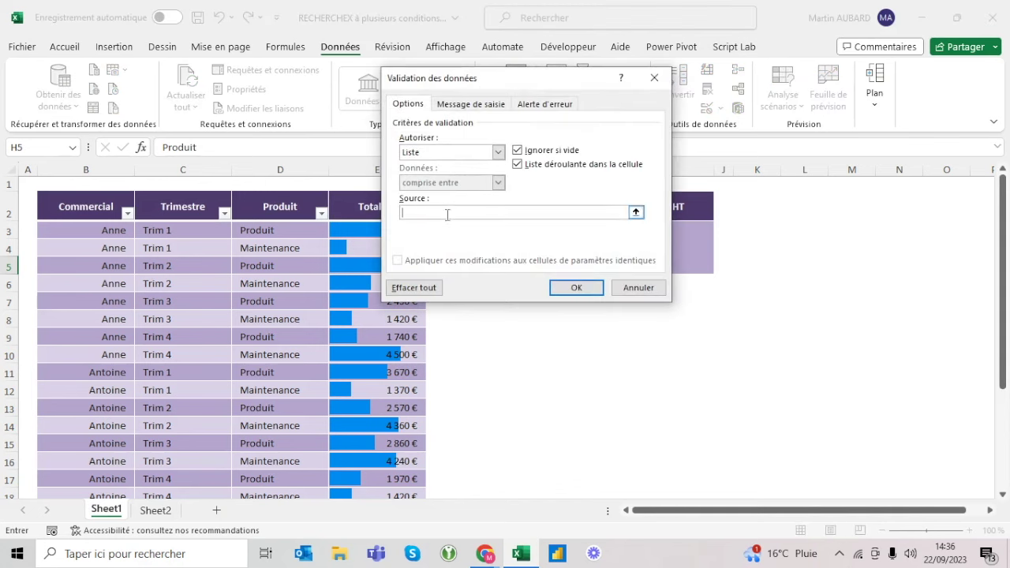
pyautogui.click(278, 202)
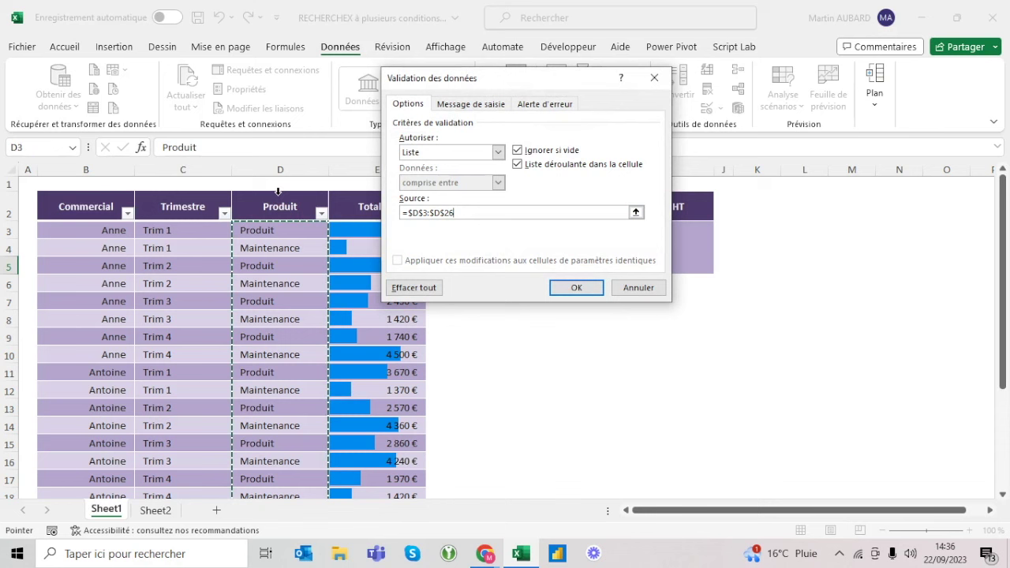
pyautogui.click(580, 288)
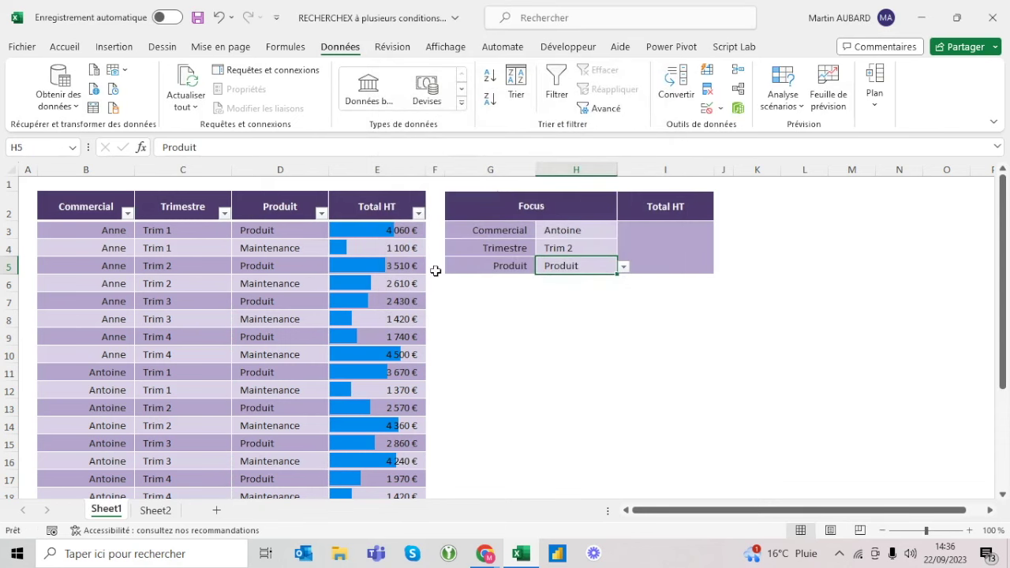
pyautogui.click(291, 263)
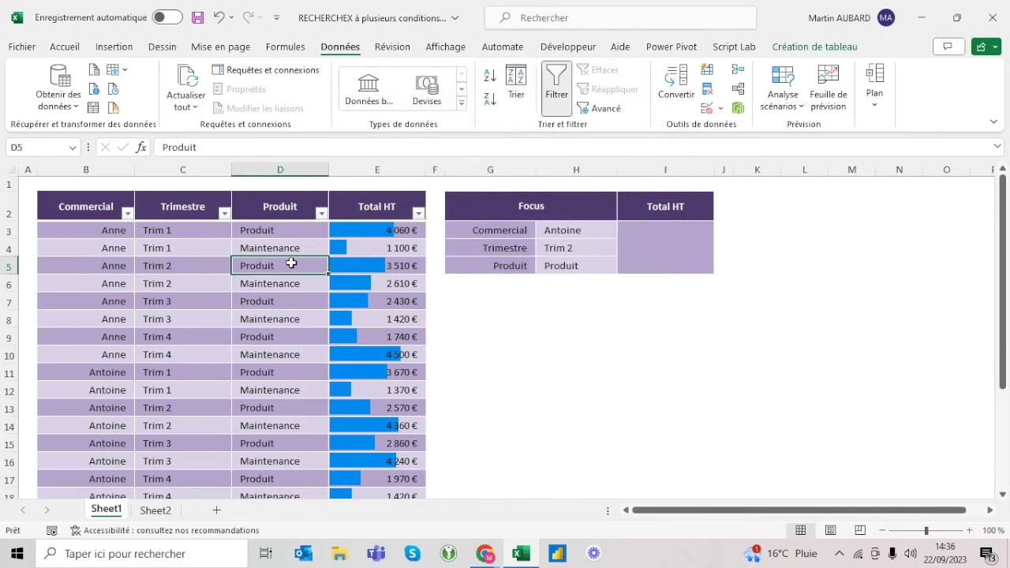
pyautogui.click(595, 269)
pyautogui.click(623, 267)
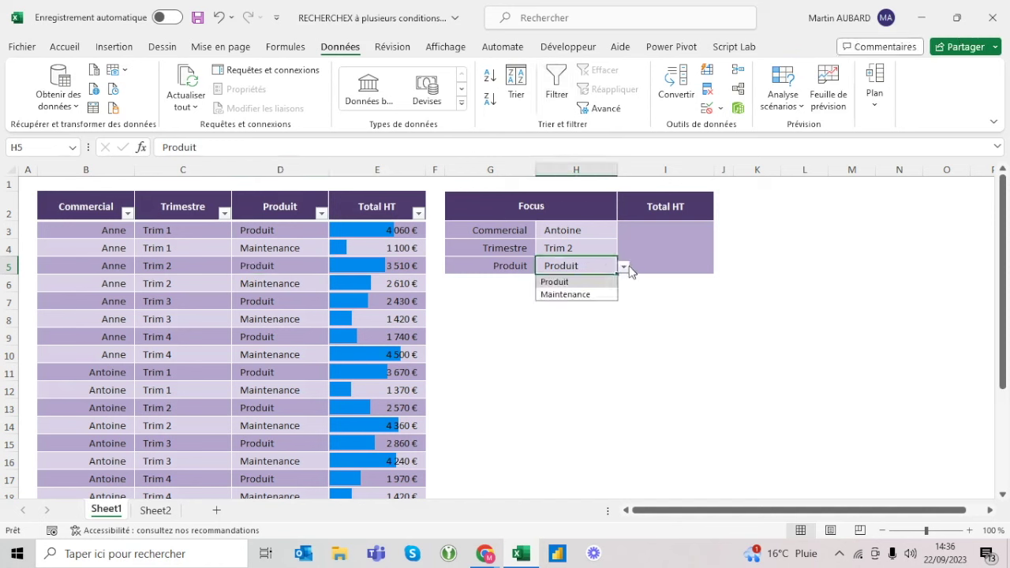
pyautogui.click(628, 267)
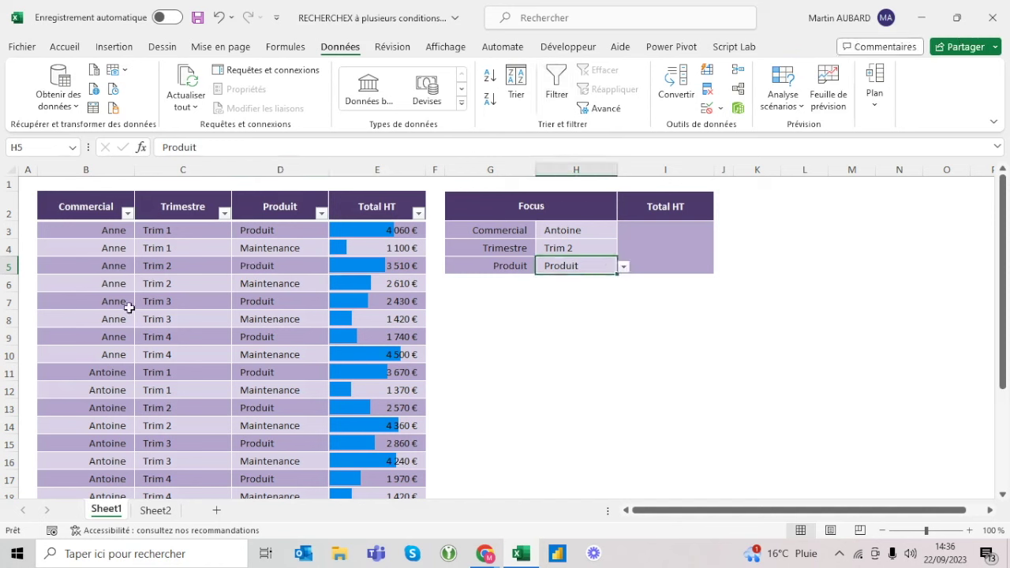
pyautogui.click(265, 285)
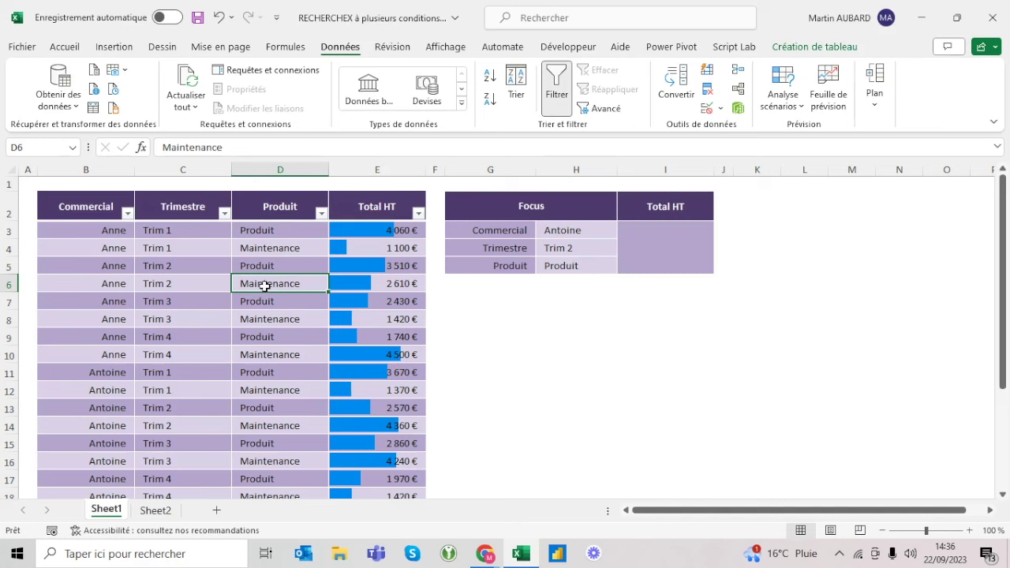
pyautogui.write('Autre')
pyautogui.press('Return')
pyautogui.click(612, 271)
pyautogui.click(623, 266)
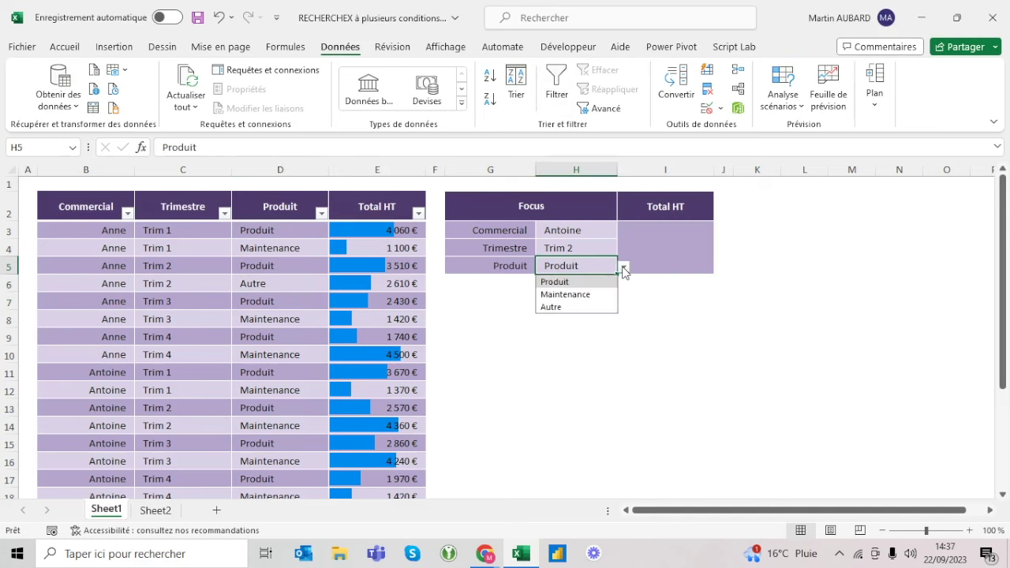
pyautogui.click(588, 283)
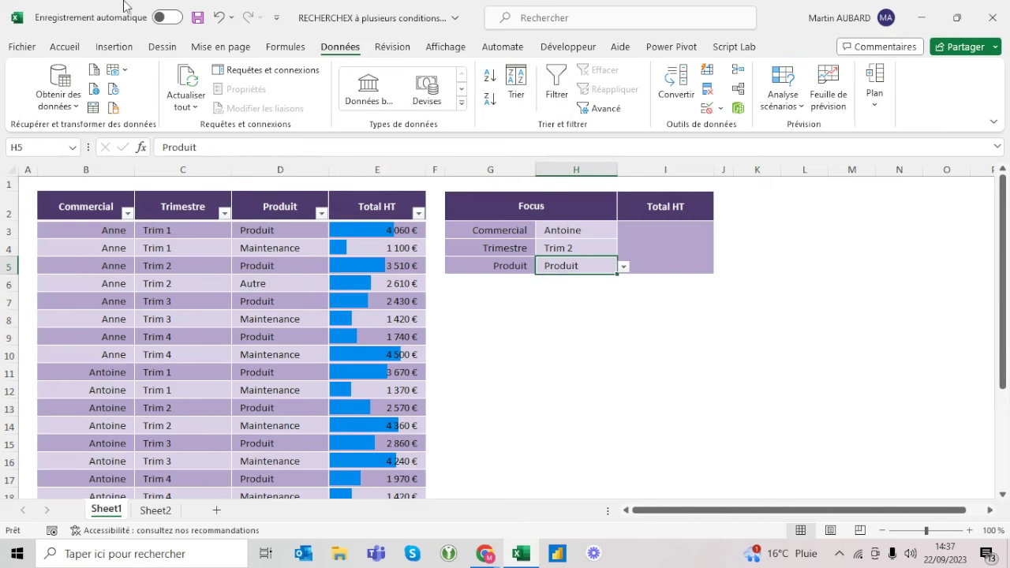
pyautogui.click(220, 17)
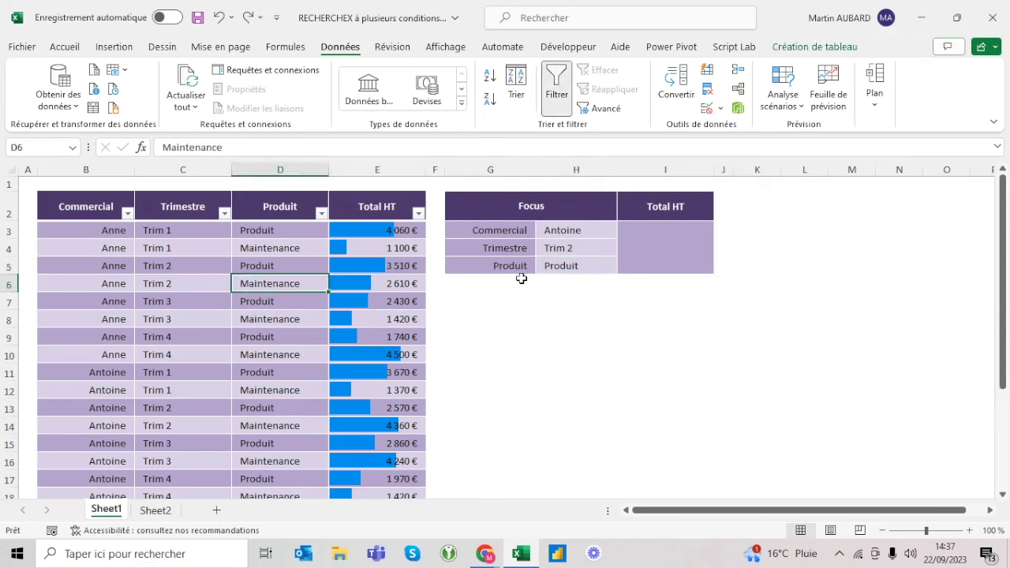
pyautogui.click(568, 229)
pyautogui.click(568, 248)
pyautogui.click(568, 268)
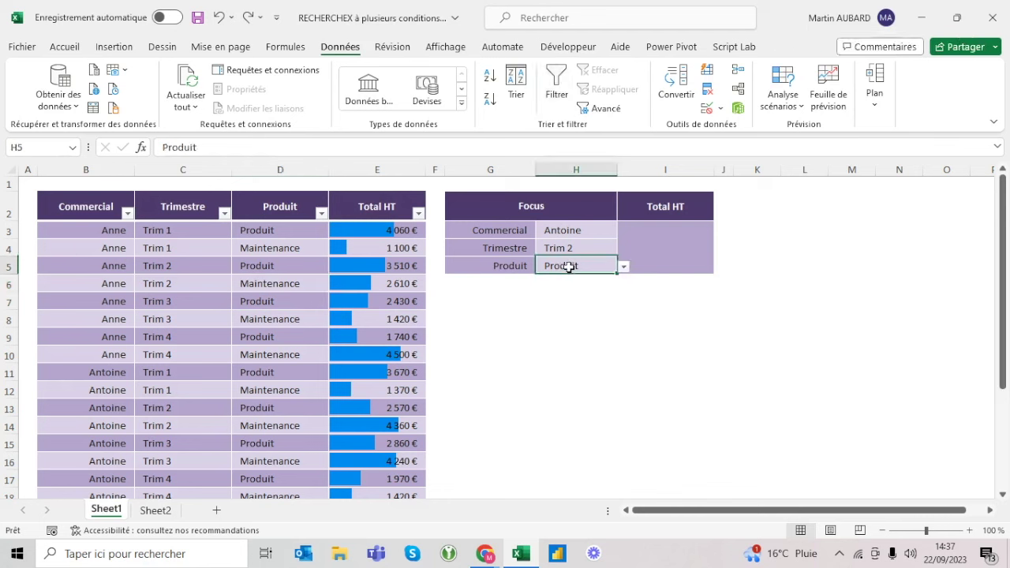
pyautogui.click(584, 230)
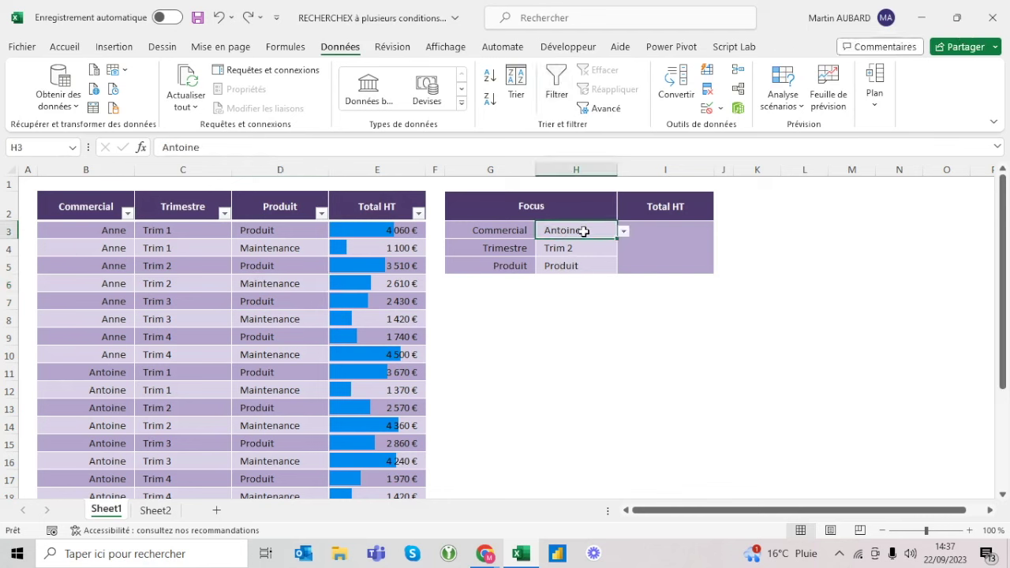
pyautogui.click(708, 110)
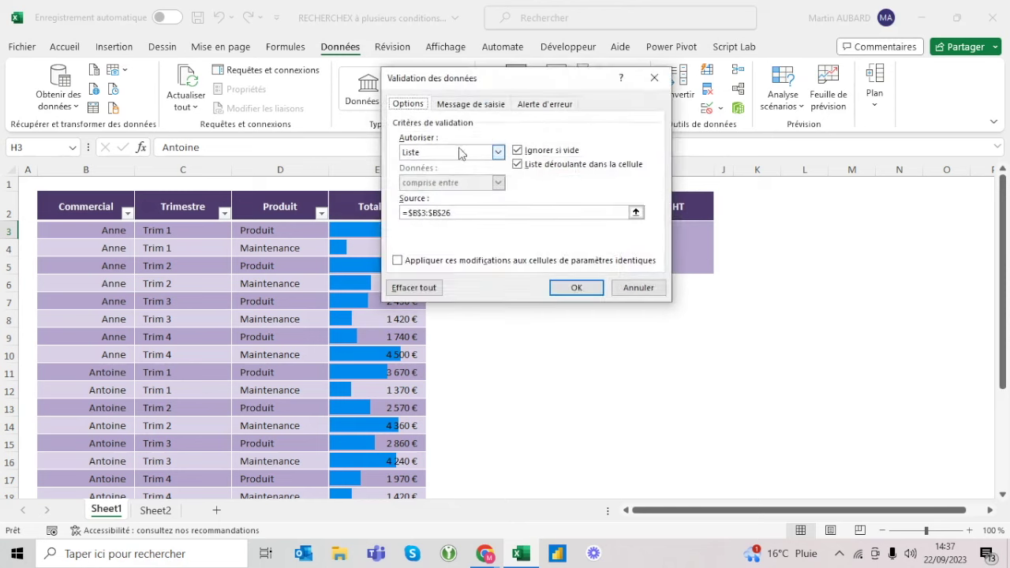
pyautogui.click(485, 106)
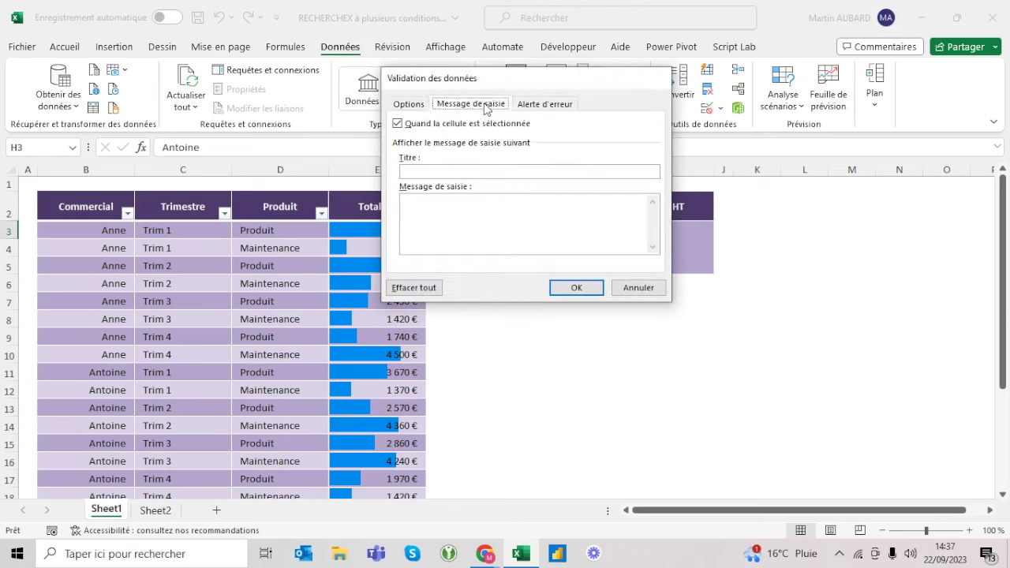
pyautogui.press('Escape')
pyautogui.click(681, 234)
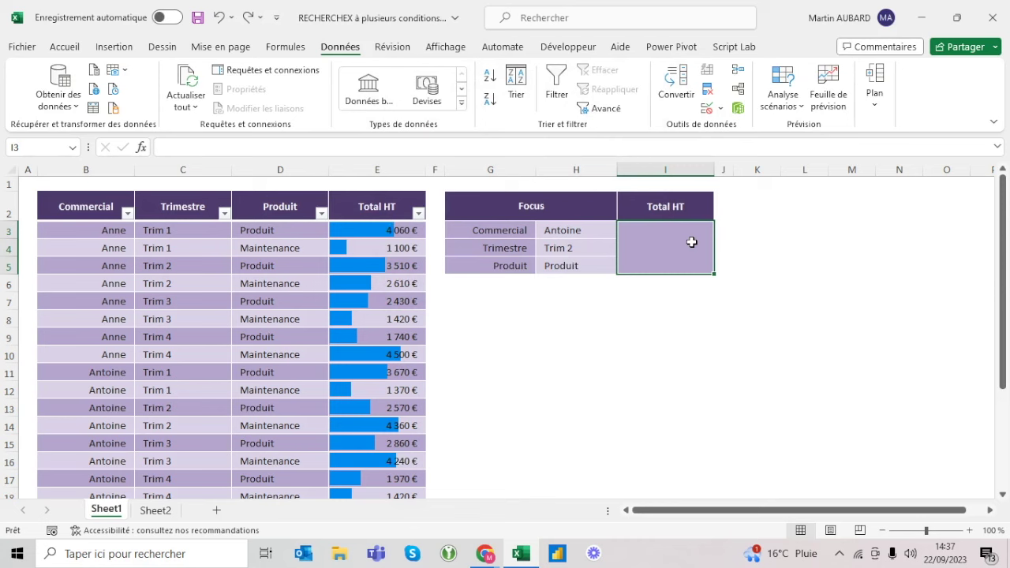
pyautogui.write('=c')
# Step: Enter =RECHERCHEX(H3;tab_1[Commercial];tab_1[Total HT]) in I3, returning 3 670 €
pyautogui.press('BackSpace')
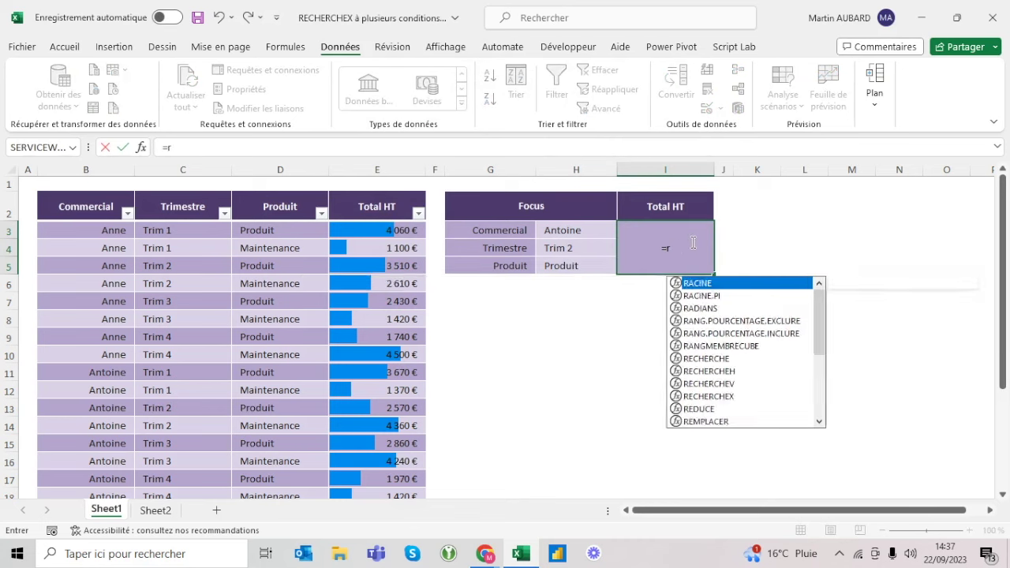
pyautogui.write('recher')
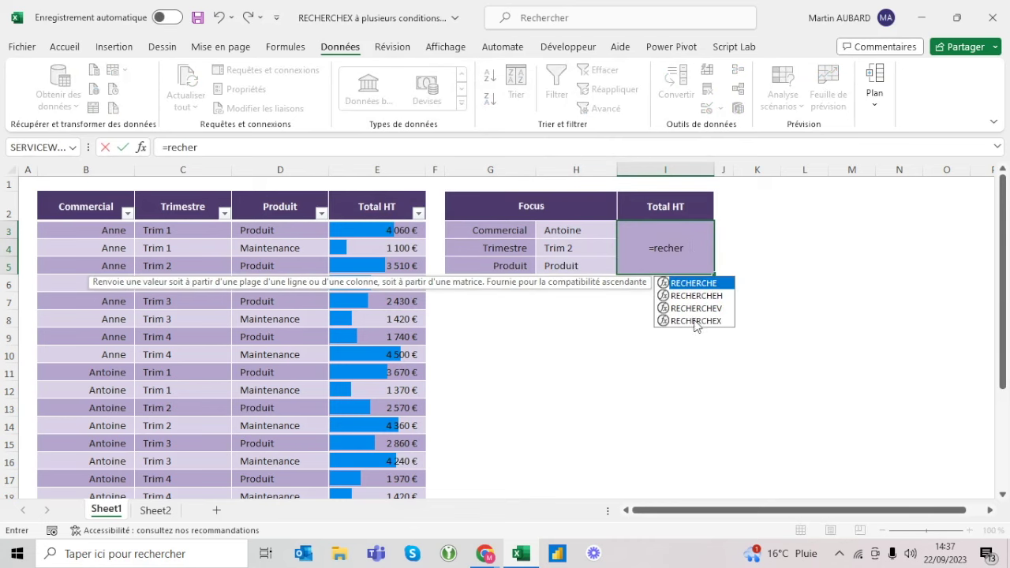
pyautogui.doubleClick(695, 321)
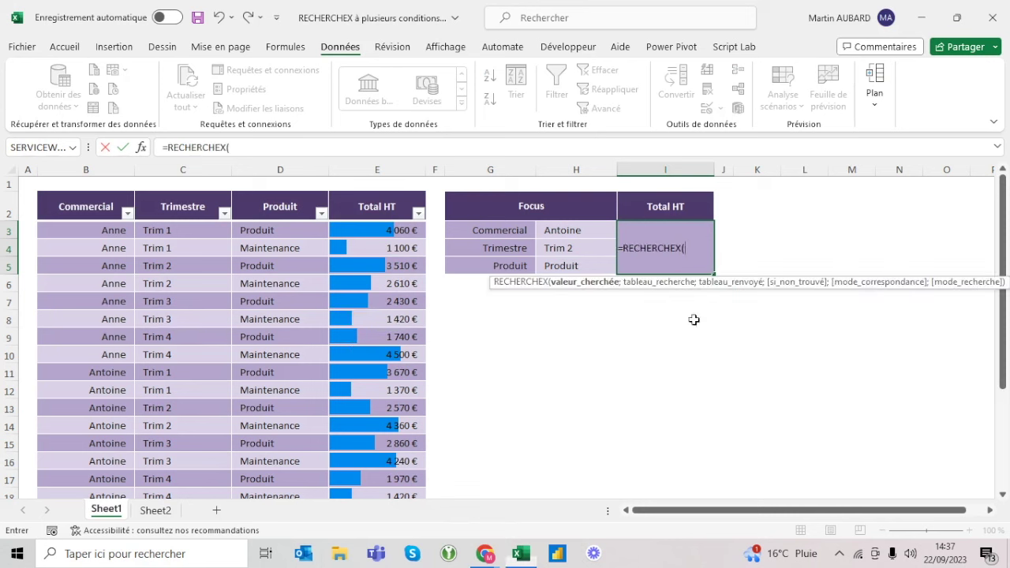
pyautogui.click(341, 146)
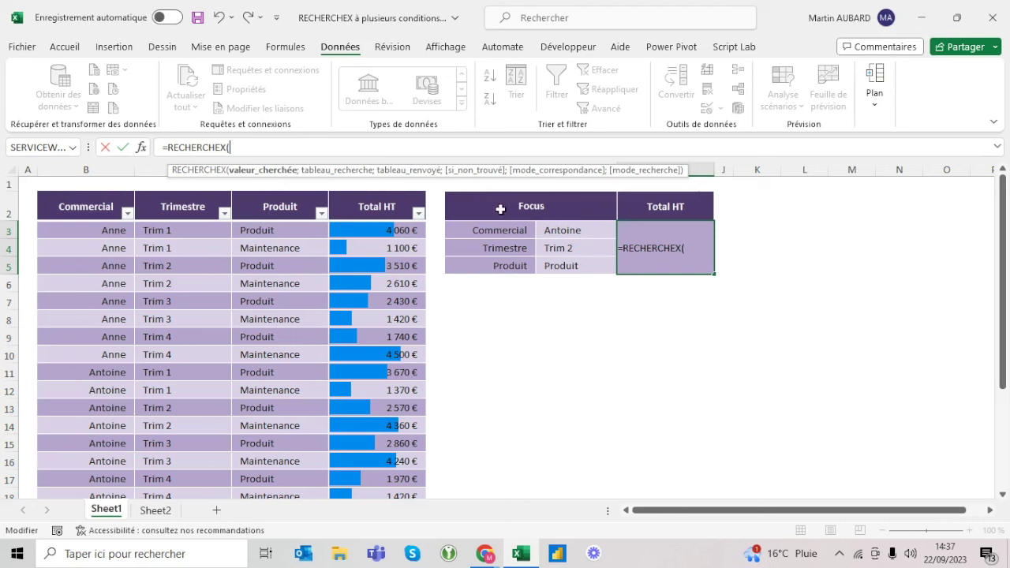
pyautogui.click(569, 231)
pyautogui.write(';')
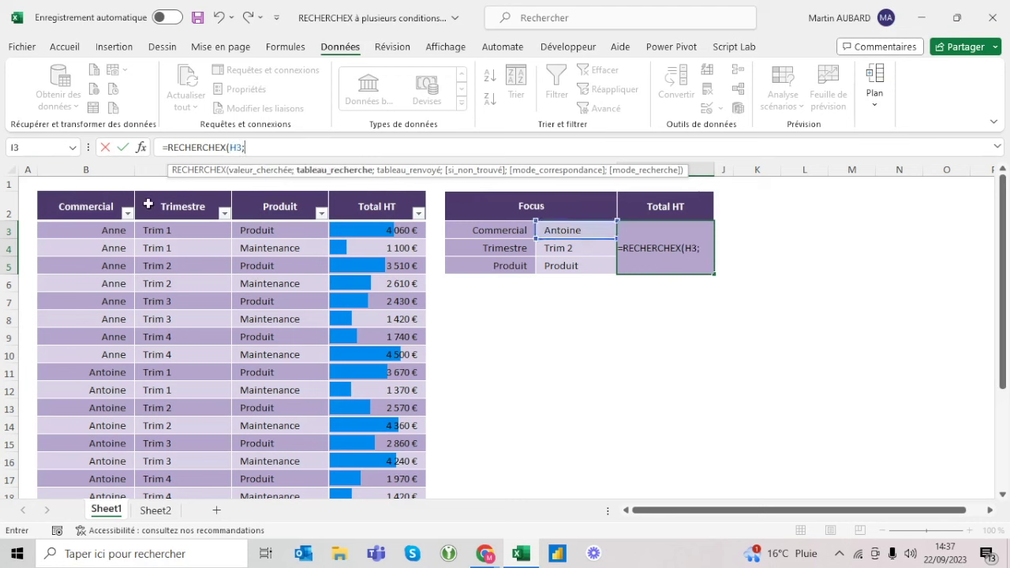
pyautogui.click(107, 191)
pyautogui.write(';')
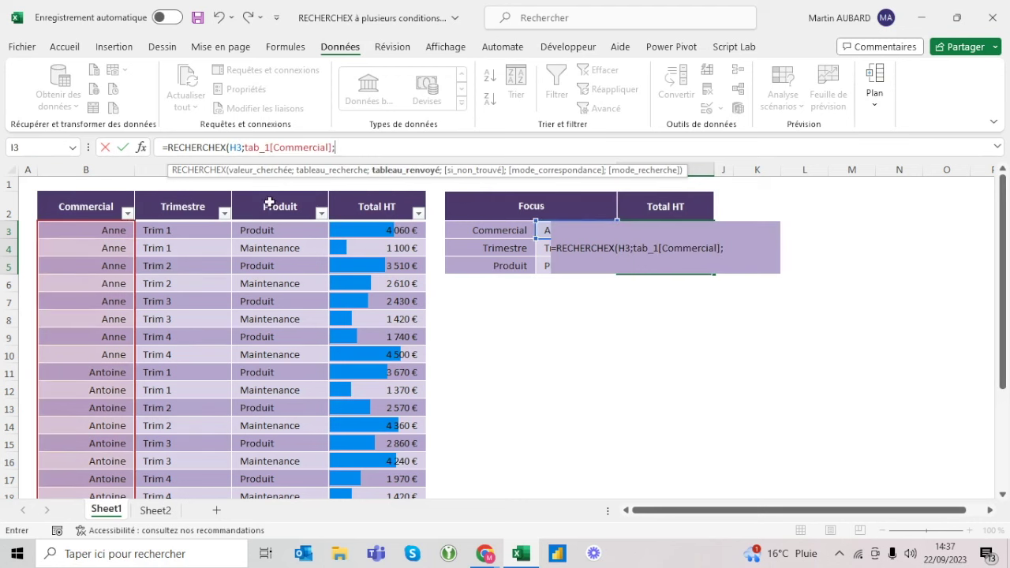
pyautogui.click(349, 191)
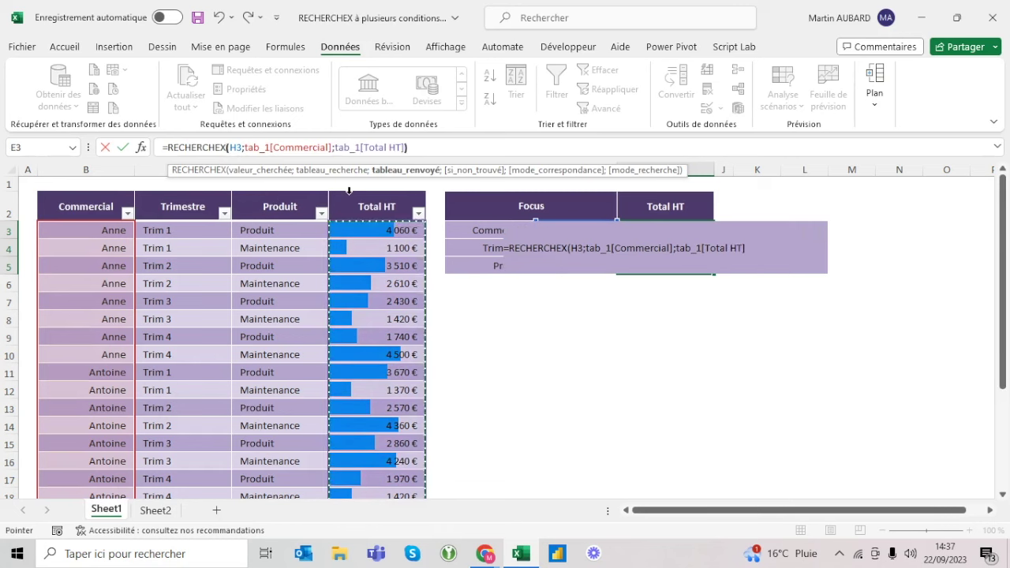
pyautogui.write(')')
pyautogui.hotkey('ctrl', 'Return')
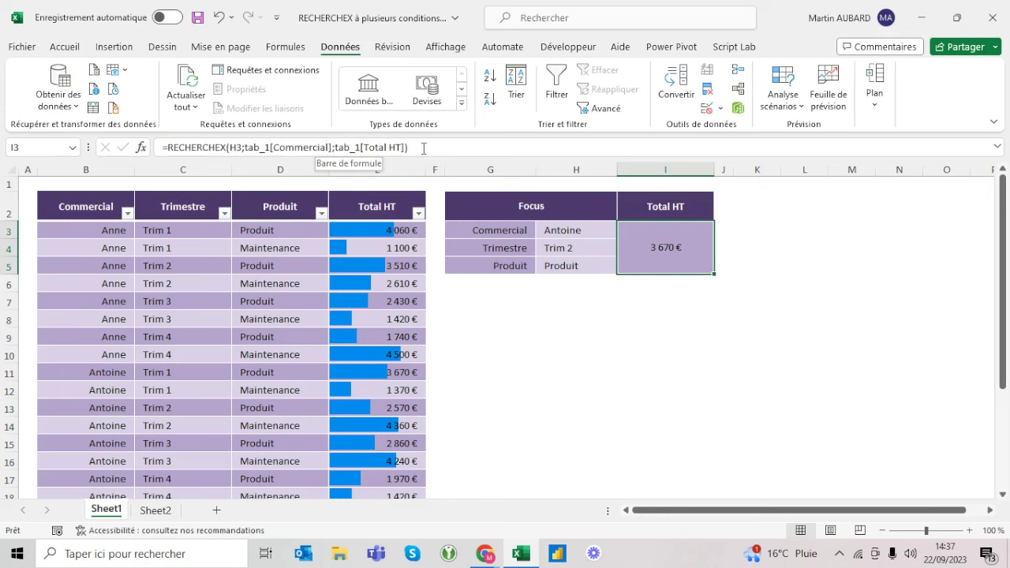
pyautogui.moveTo(424, 148); pyautogui.dragTo(232, 150)
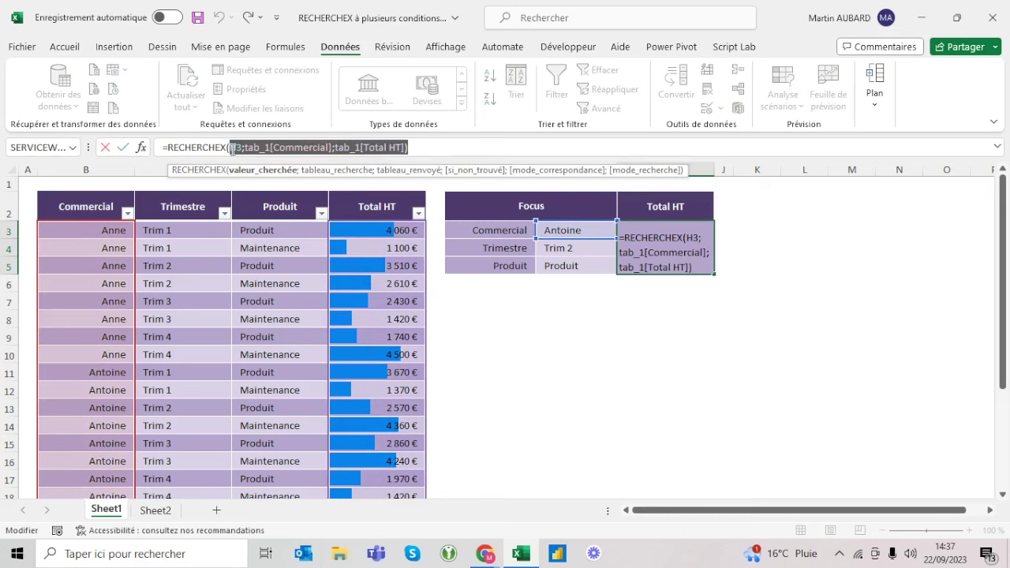
# Step: Replace the lookup value with the combined criteria H3&H4&H5
pyautogui.click(569, 230)
pyautogui.write('&')
pyautogui.click(566, 246)
pyautogui.write('&')
pyautogui.click(551, 265)
pyautogui.write(';')
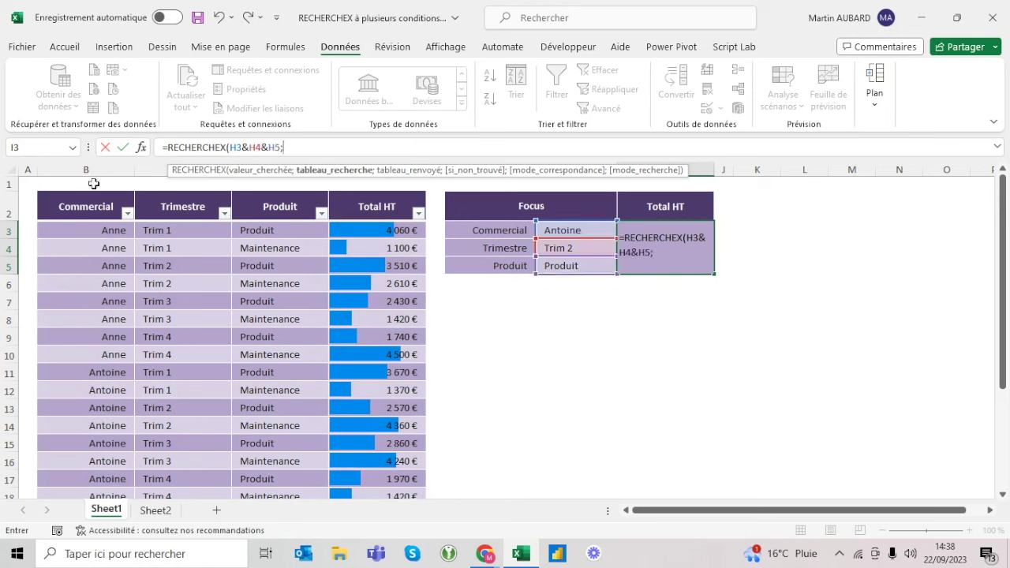
# Step: Set the lookup range to tab_1[Commercial]&tab_1[Trimestre]&tab_1[Produit], returning Total HT of 2 570 €
pyautogui.click(91, 195)
pyautogui.write('&')
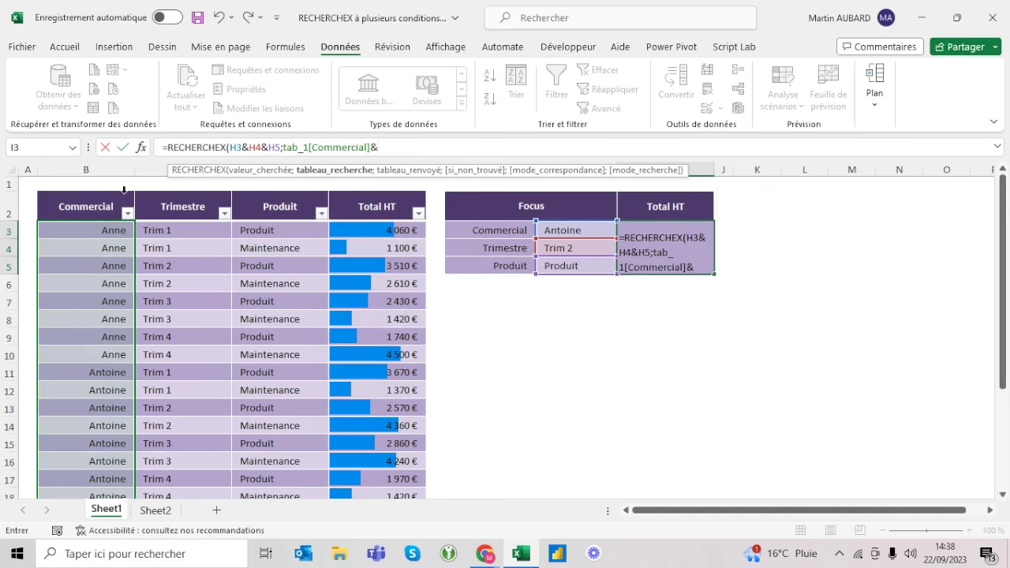
pyautogui.click(156, 195)
pyautogui.write('&')
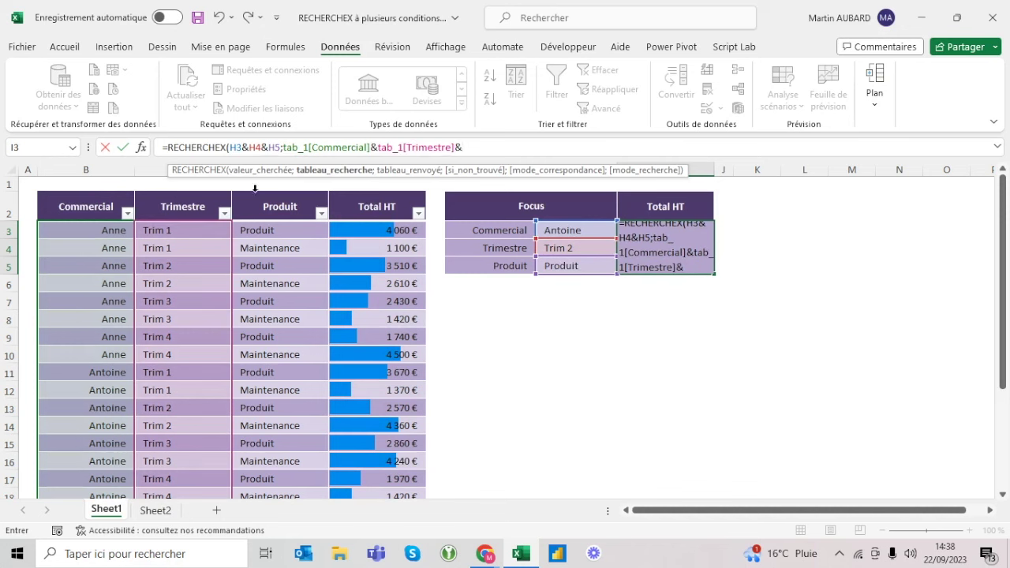
pyautogui.click(254, 191)
pyautogui.write(';')
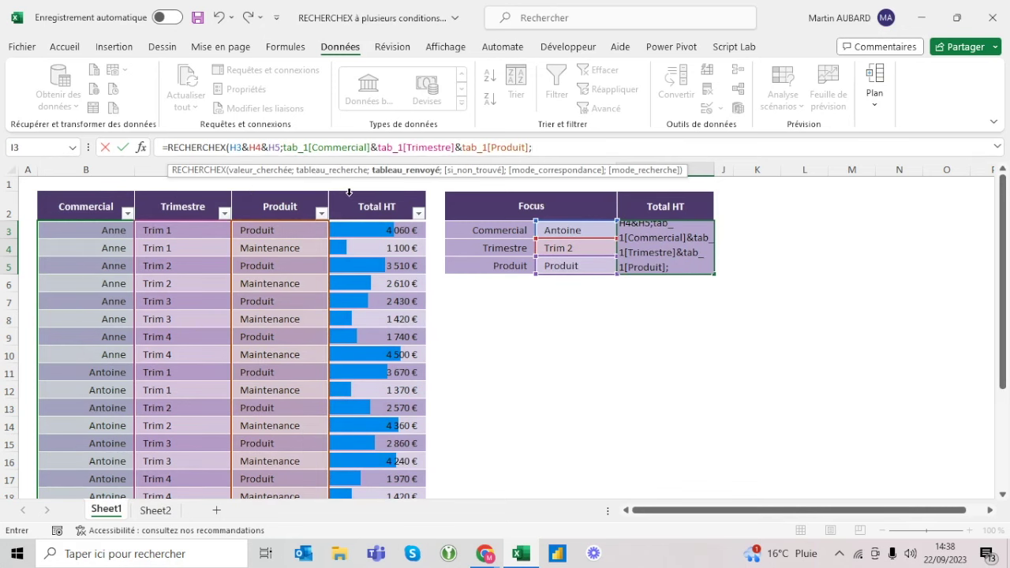
pyautogui.click(350, 192)
pyautogui.write(')')
pyautogui.press('Return')
pyautogui.press('Up')
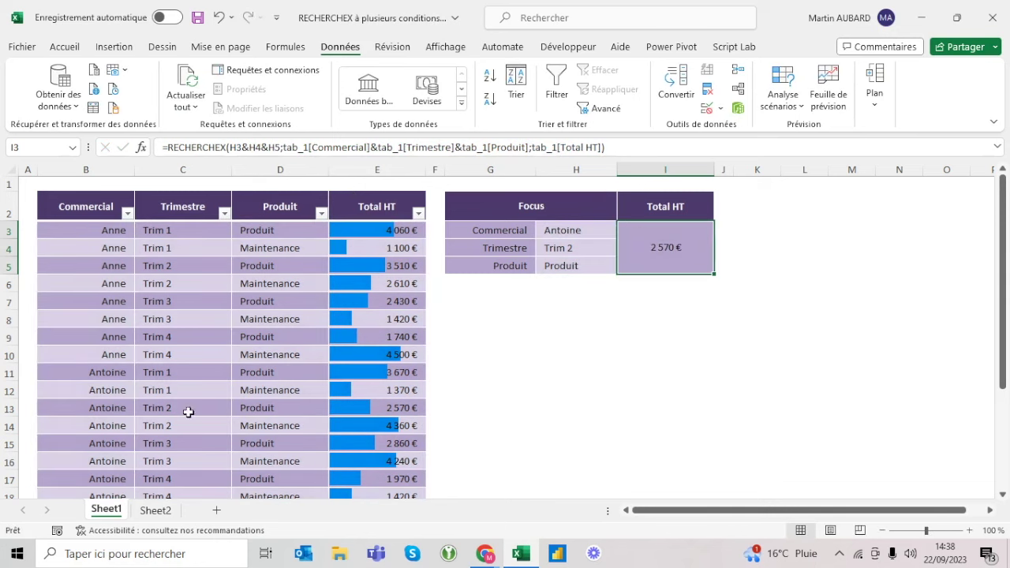
# Step: Set the Focus salesperson to Anne and compare the result with her Trim 2 rows
pyautogui.click(371, 407)
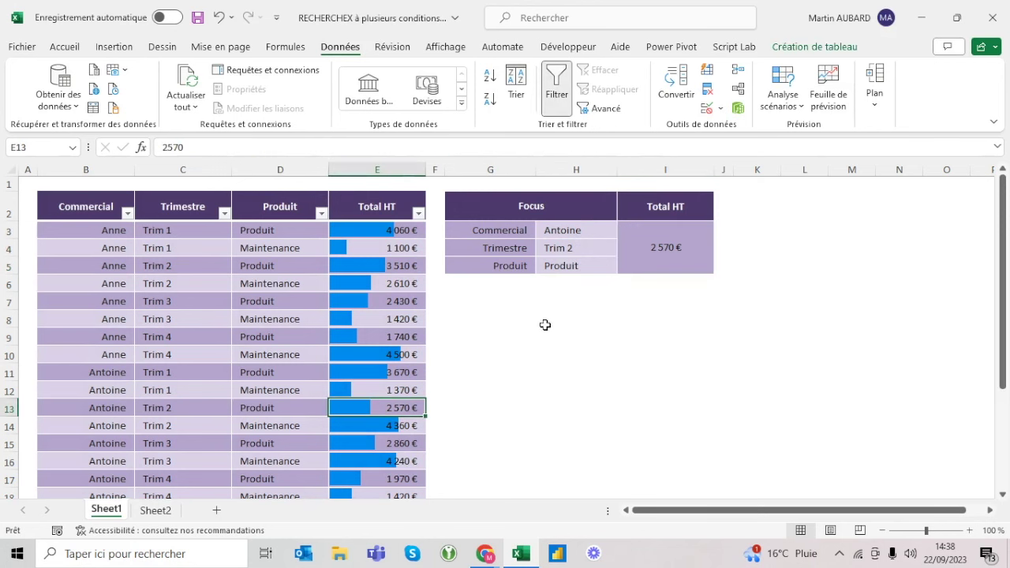
pyautogui.click(612, 230)
pyautogui.click(623, 230)
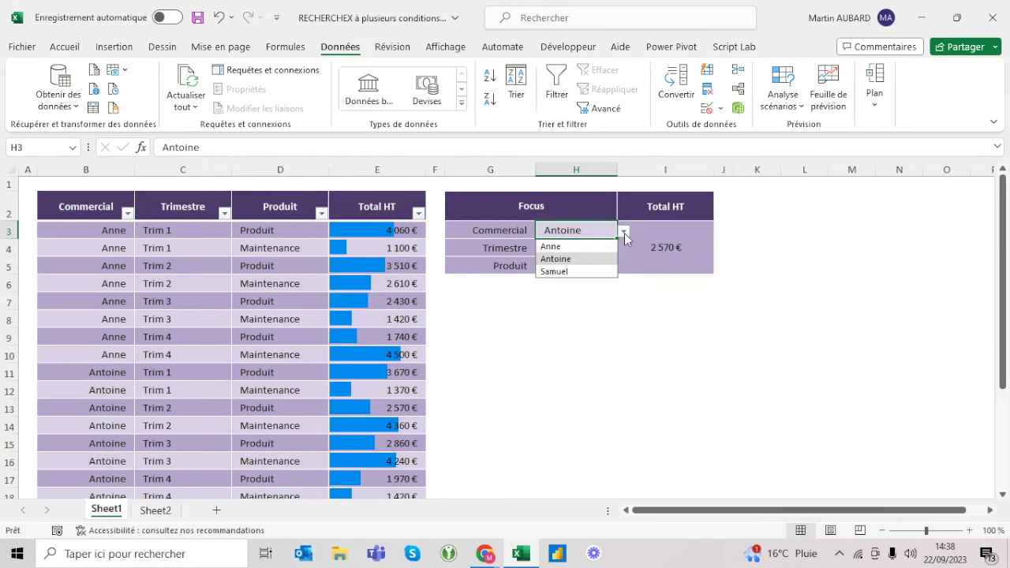
pyautogui.click(574, 246)
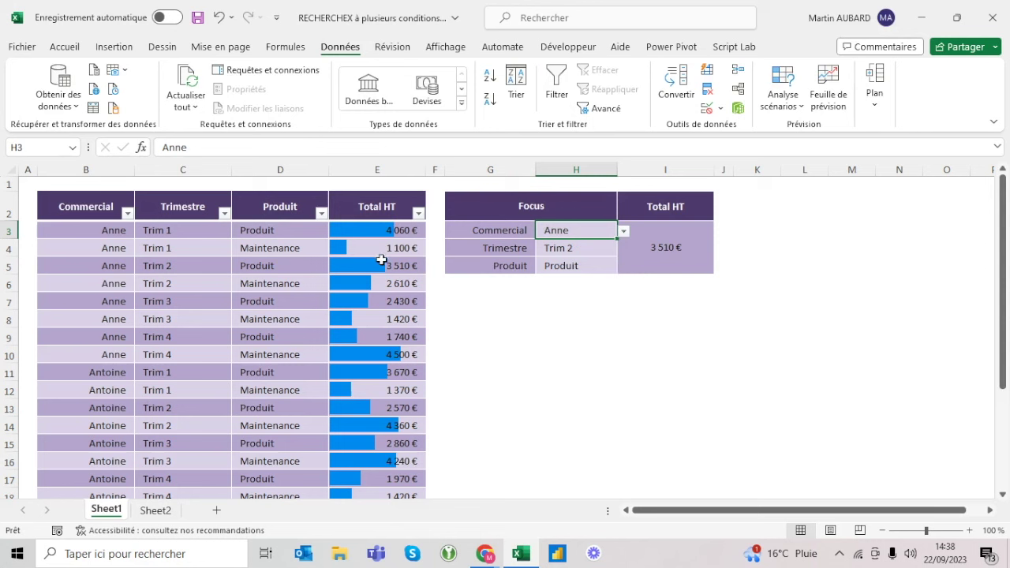
pyautogui.click(382, 262)
pyautogui.click(710, 251)
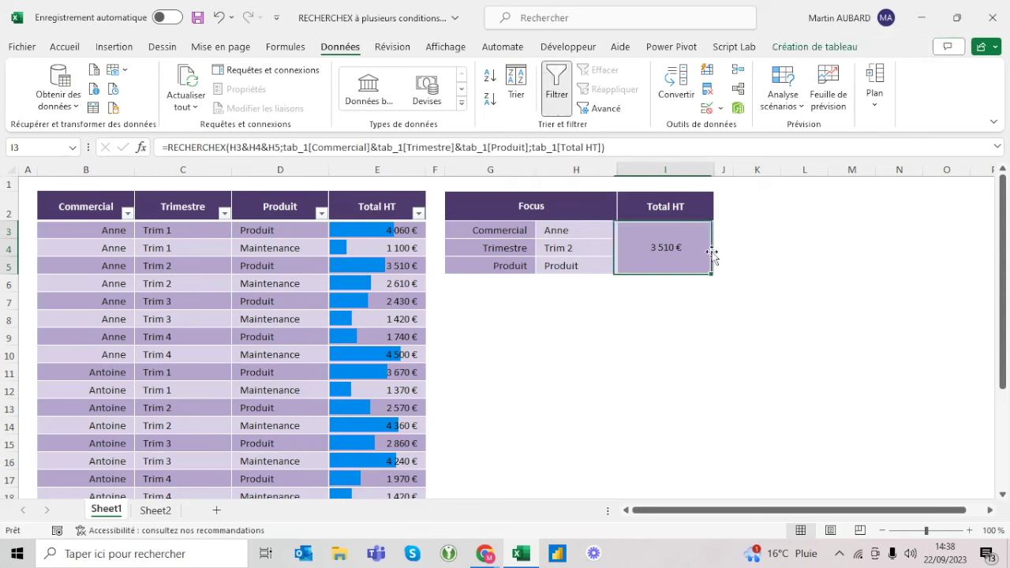
pyautogui.click(408, 266)
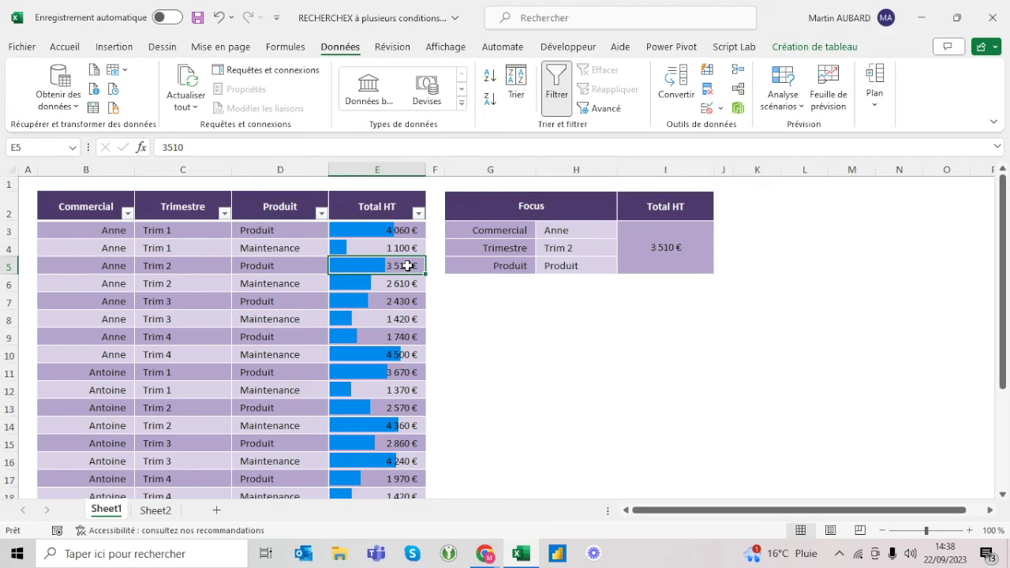
# Step: Switch the Focus product to Maintenance and verify the 2 610 € result against row B6:E6
pyautogui.click(565, 266)
pyautogui.click(623, 266)
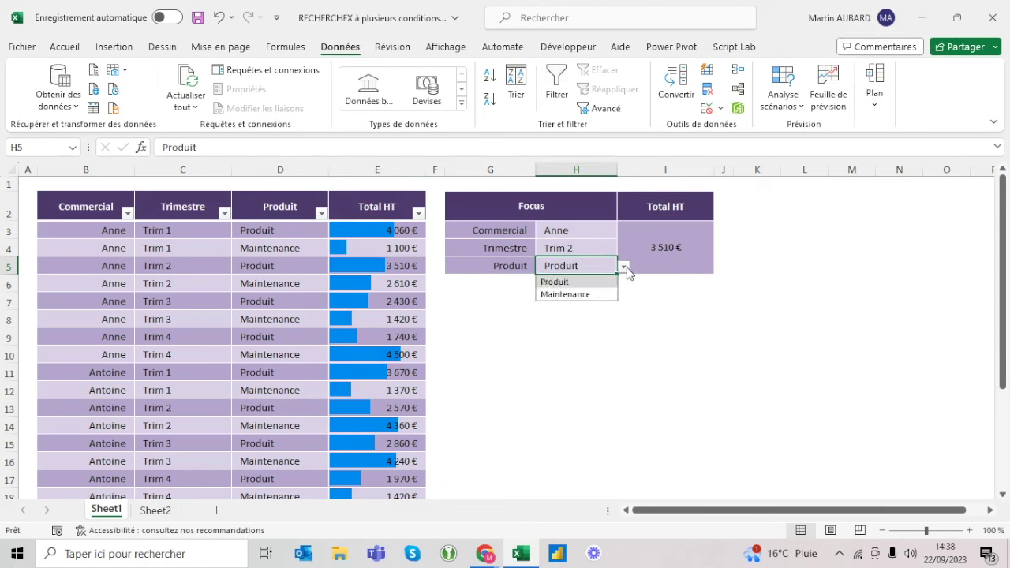
pyautogui.click(565, 294)
pyautogui.click(399, 284)
pyautogui.click(100, 283)
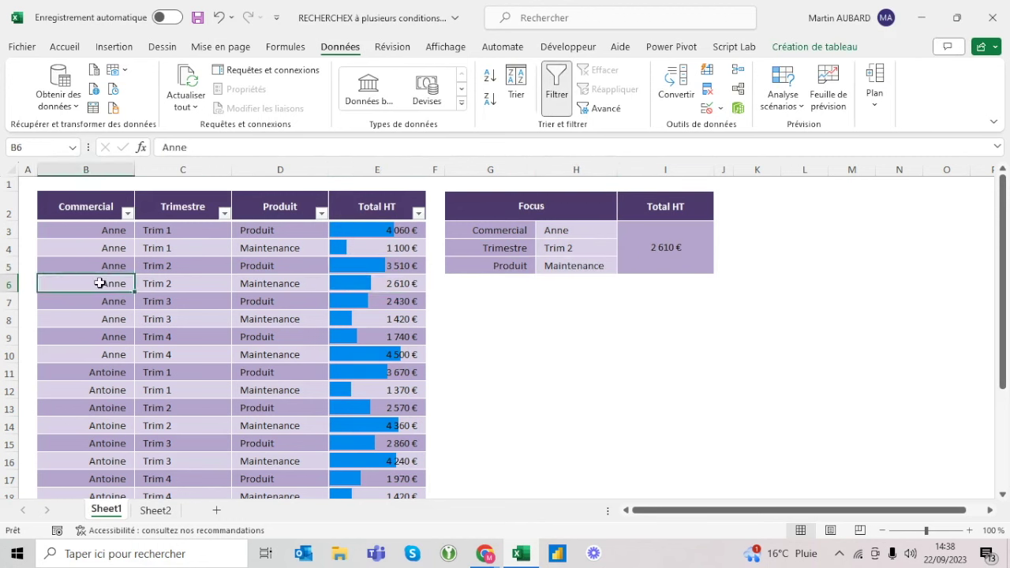
pyautogui.moveTo(100, 283); pyautogui.dragTo(360, 280)
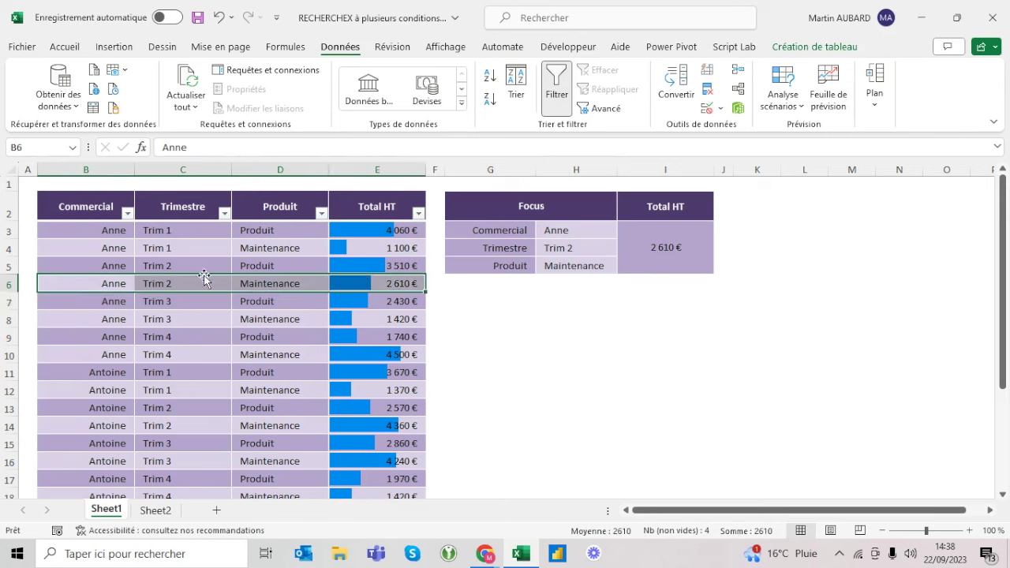
pyautogui.click(666, 230)
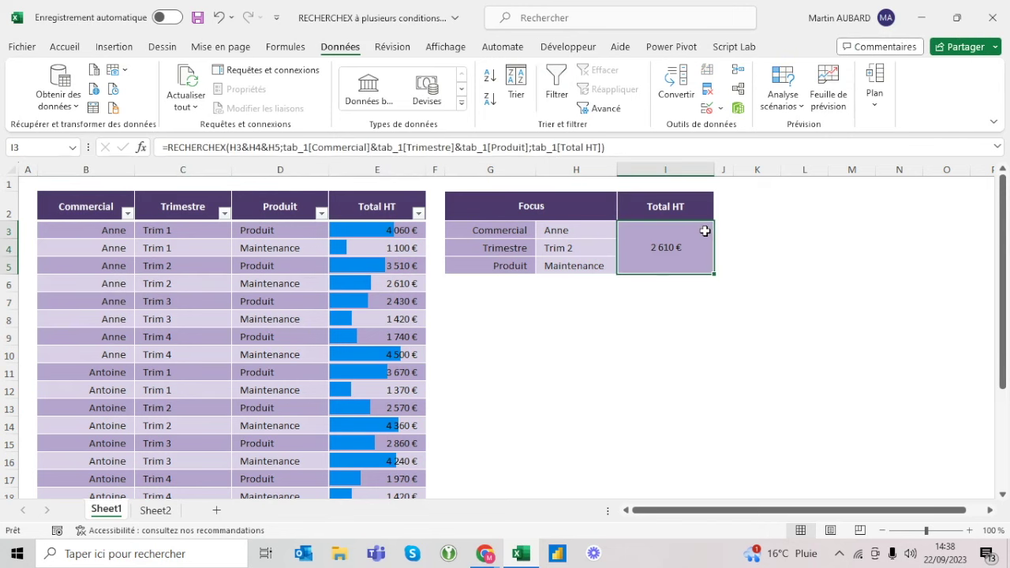
pyautogui.click(257, 147)
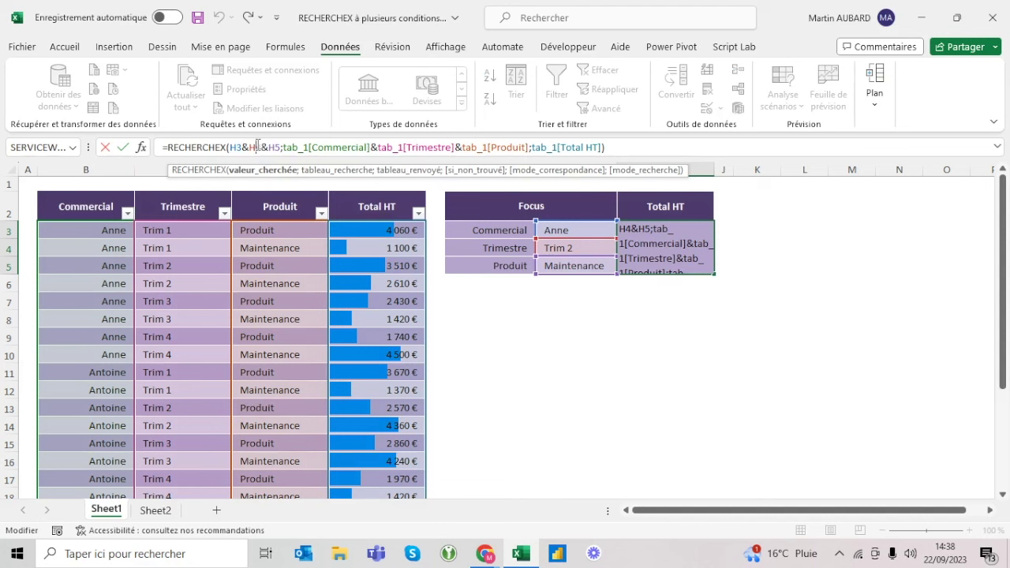
pyautogui.press('Escape')
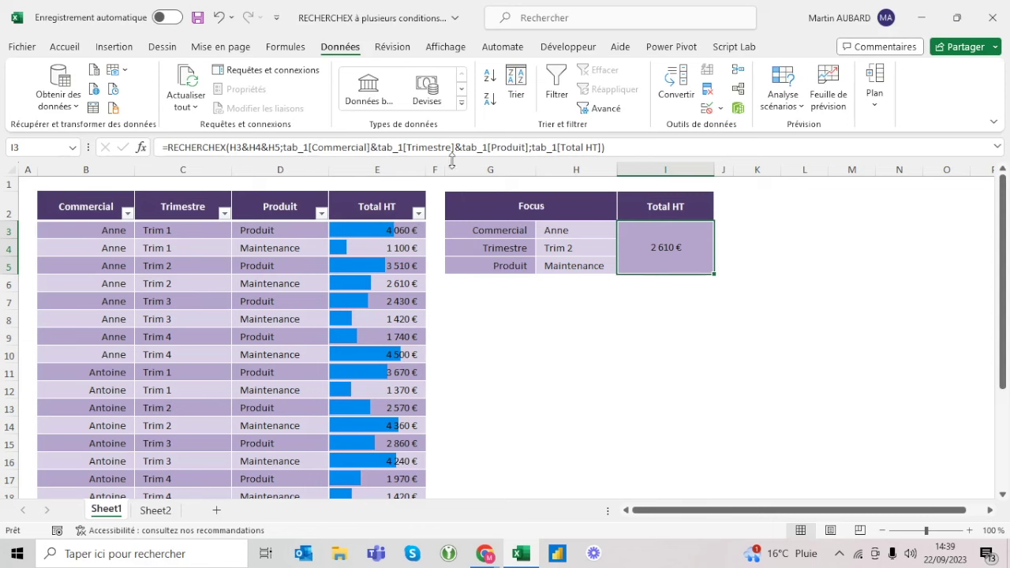
# Step: Enter =RECHERCHEX(1;tab_1[Commercial]=H3;tab_1[Total HT]) in I3
pyautogui.write('=recher')
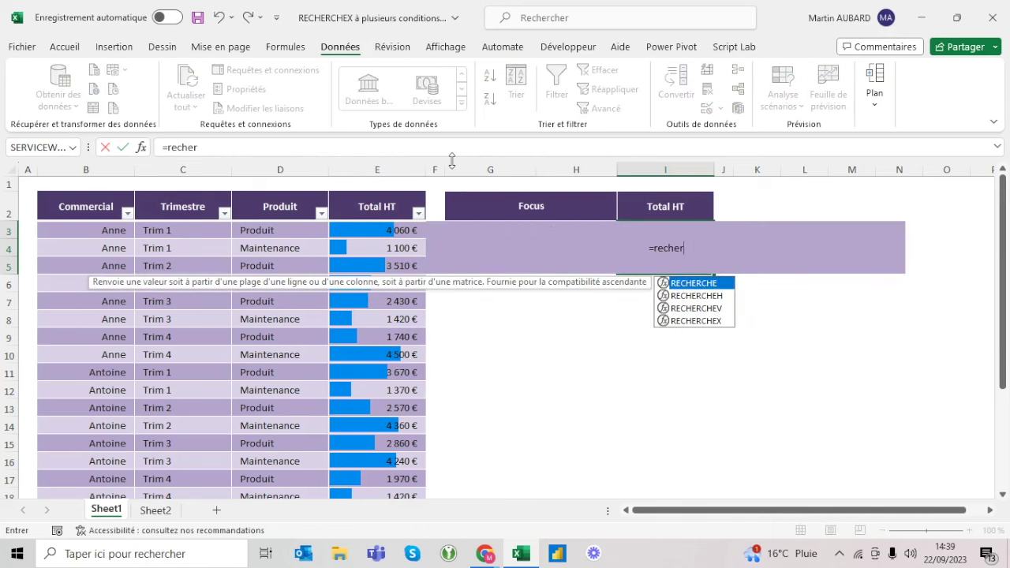
pyautogui.write('chex(')
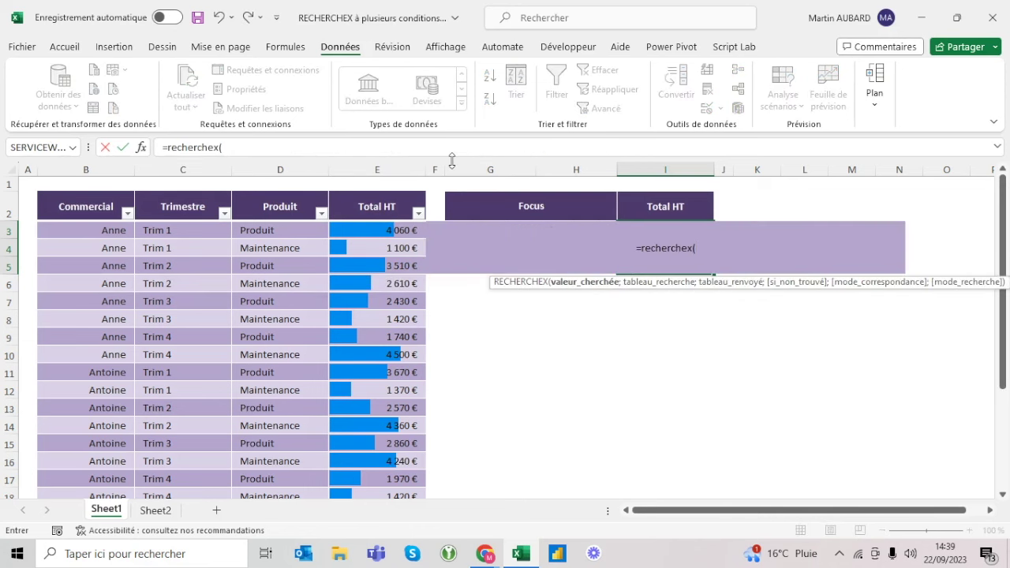
pyautogui.write('1')
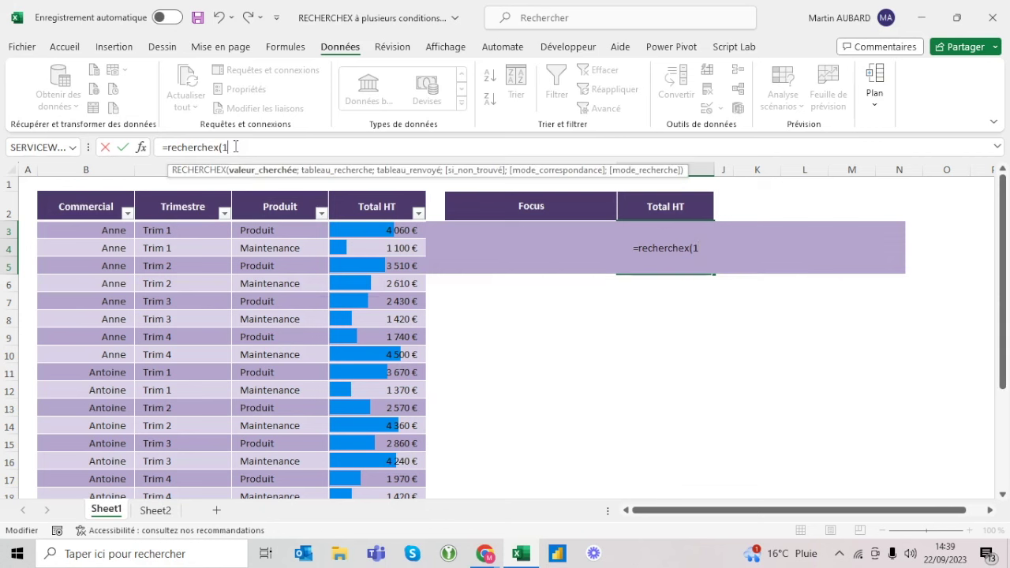
pyautogui.click(236, 147)
pyautogui.write(';')
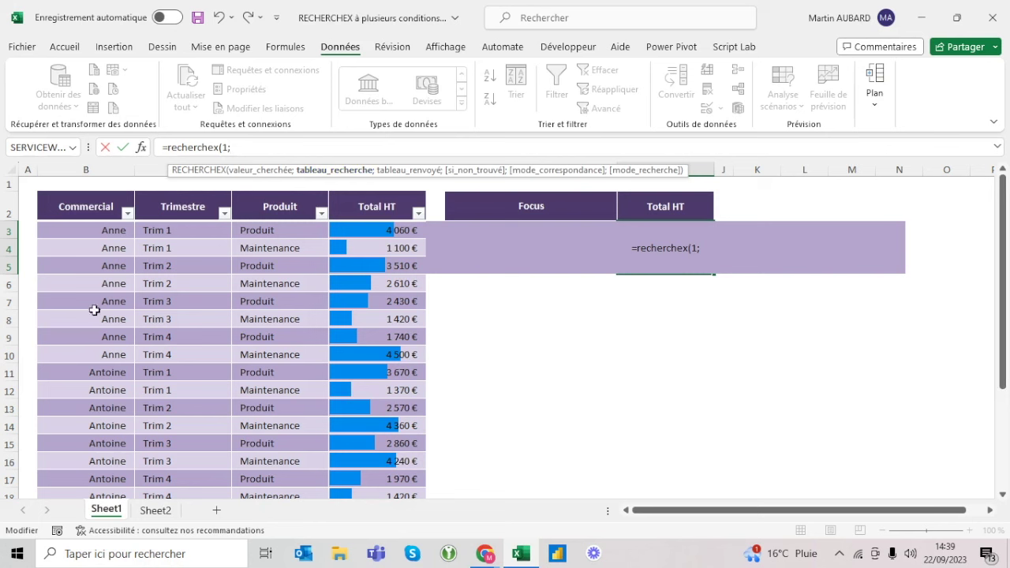
pyautogui.click(101, 190)
pyautogui.write('=')
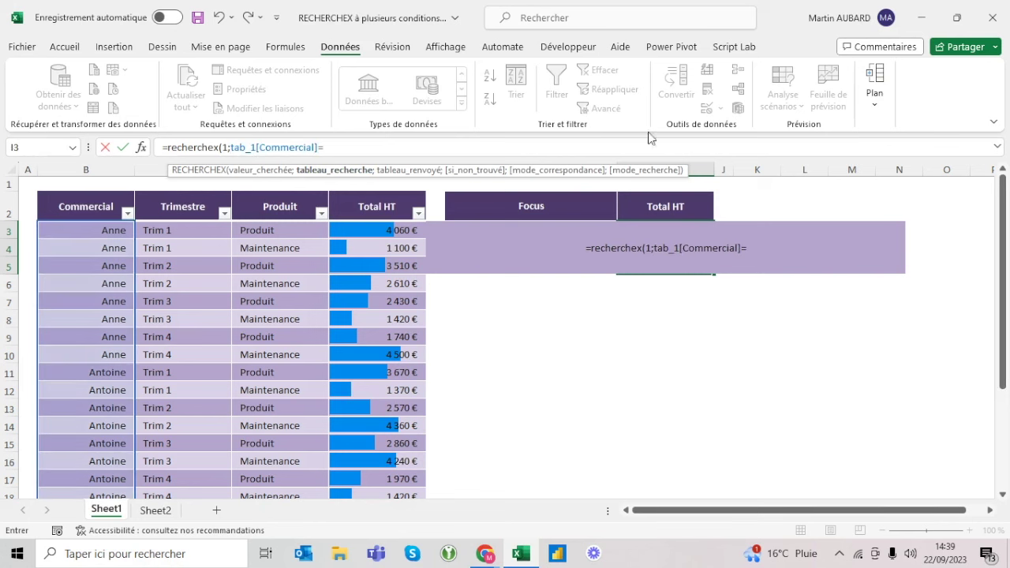
pyautogui.click(596, 217)
pyautogui.press('Down')
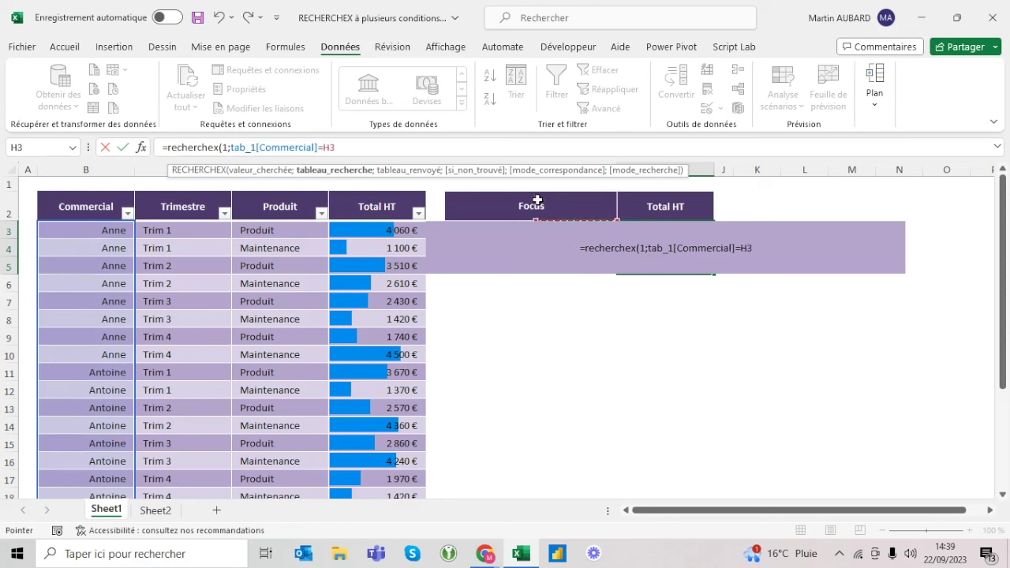
pyautogui.write(';')
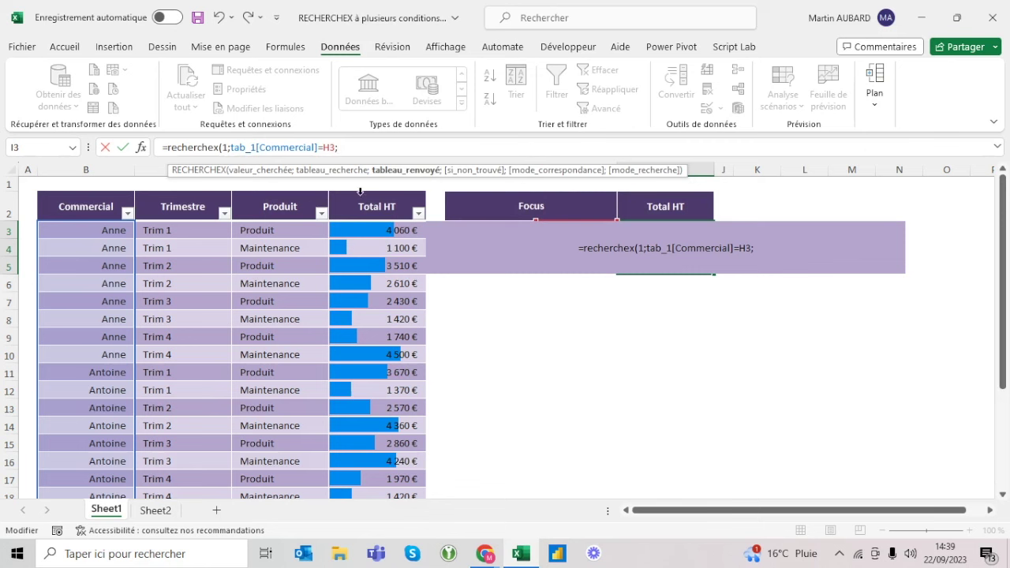
pyautogui.click(345, 195)
pyautogui.write(')')
pyautogui.hotkey('ctrl', 'Return')
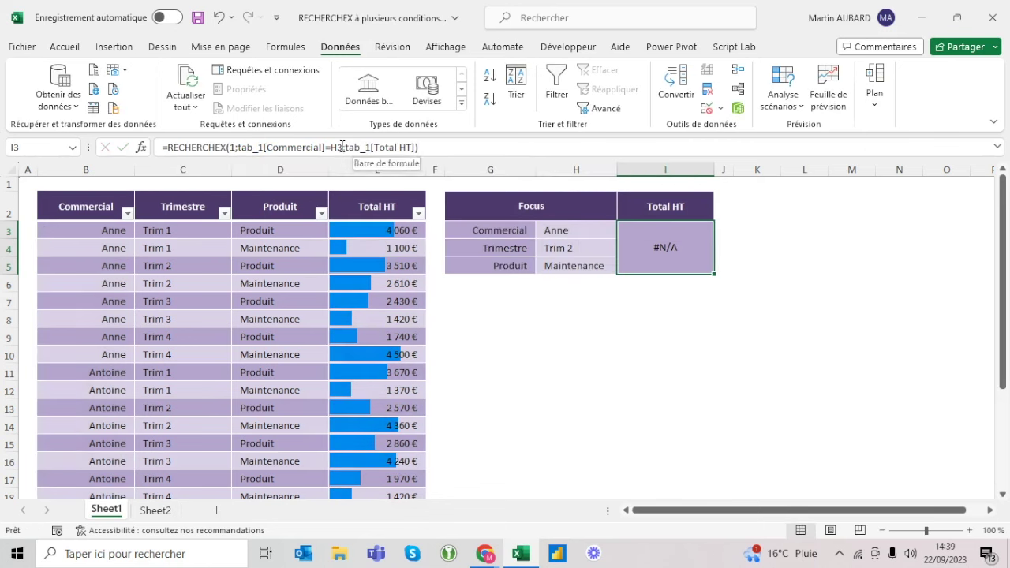
# Step: Wrap the comparison as (tab_1[Commercial]=H3)*1 so the lookup returns 4 060 €
pyautogui.click(342, 147)
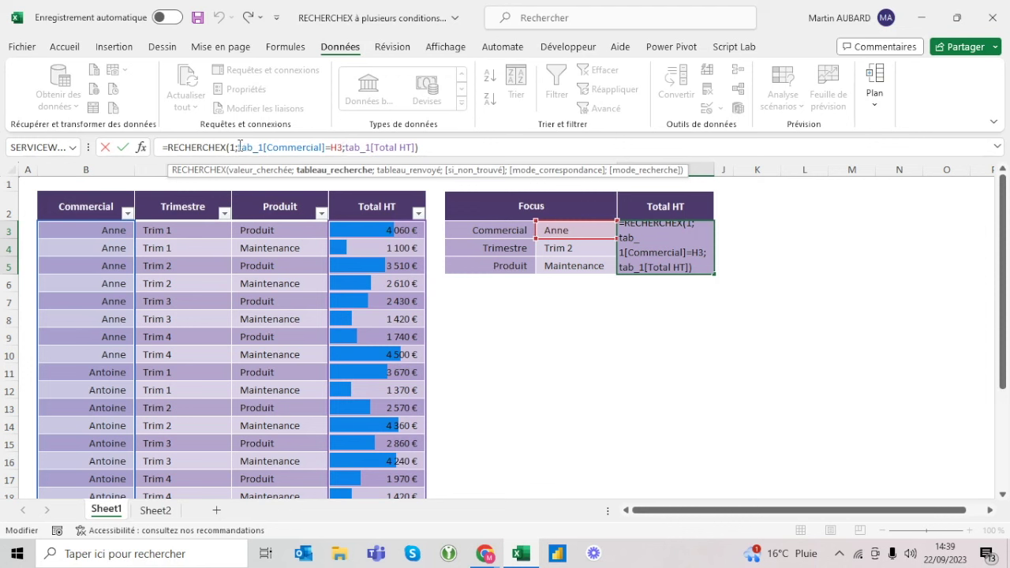
pyautogui.click(239, 147)
pyautogui.write('(')
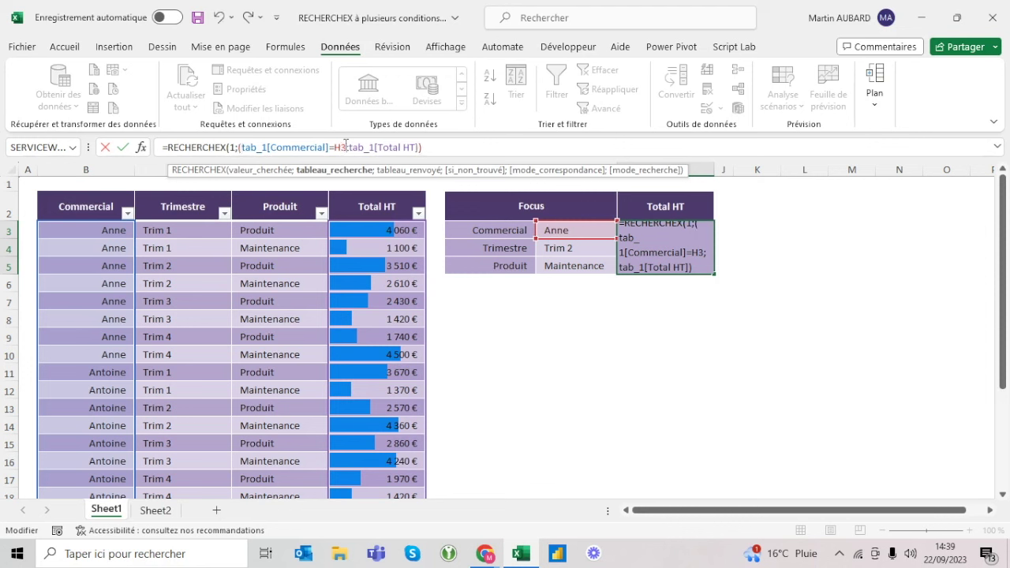
pyautogui.write(')*1')
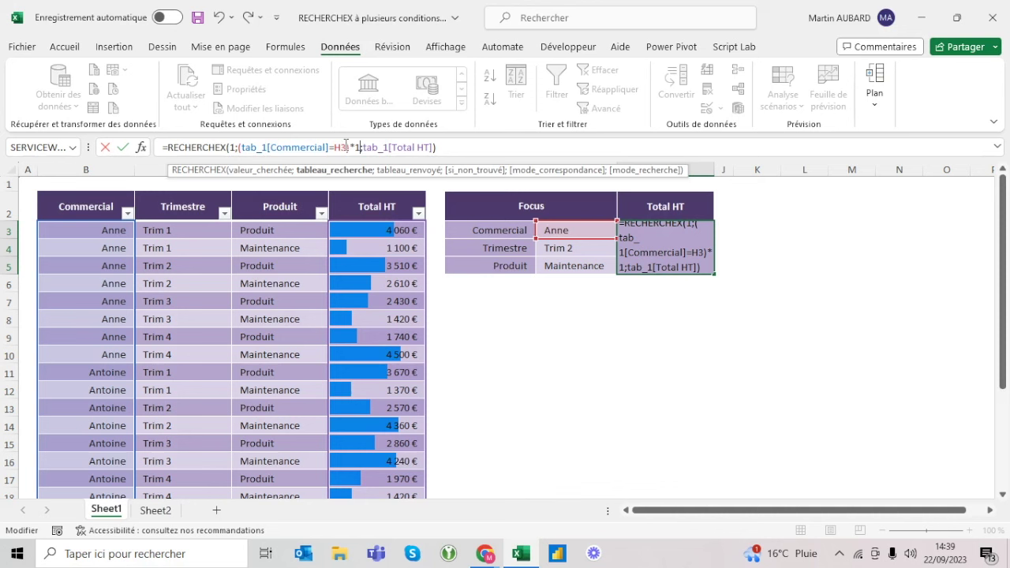
pyautogui.hotkey('ctrl', 'Return')
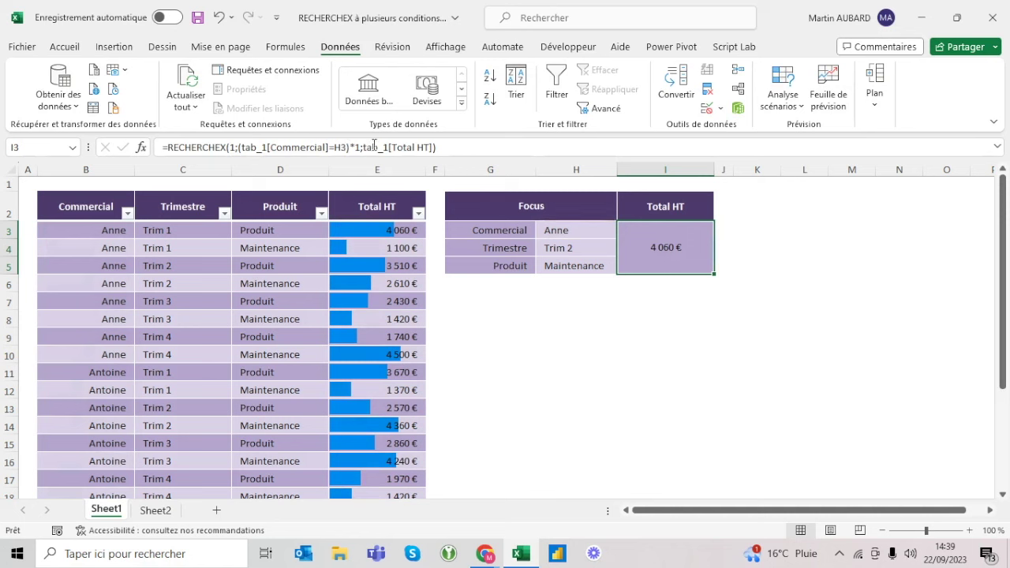
pyautogui.click(359, 146)
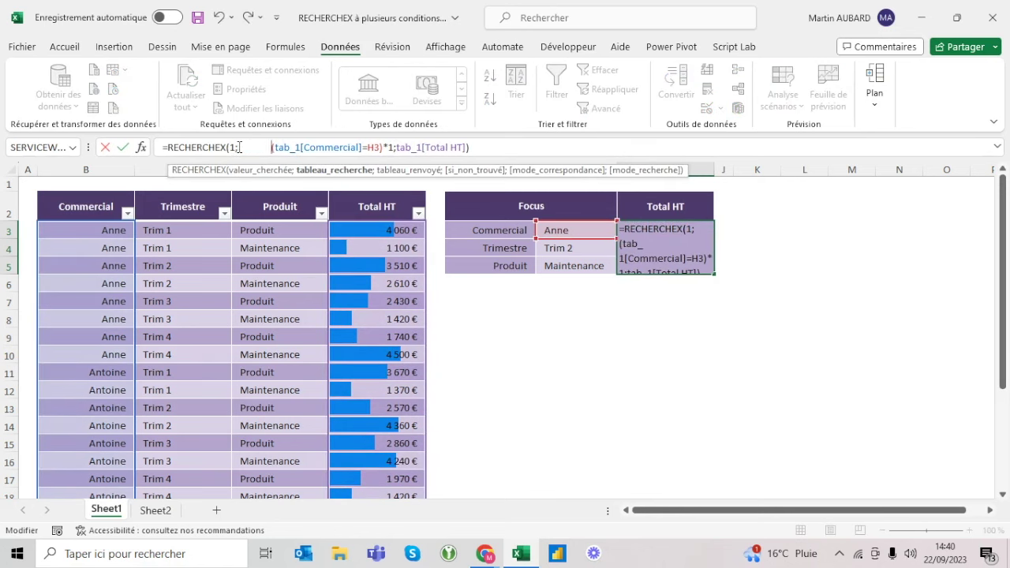
# Step: Add spacing between the Total HT formula's arguments
pyautogui.click(392, 147)
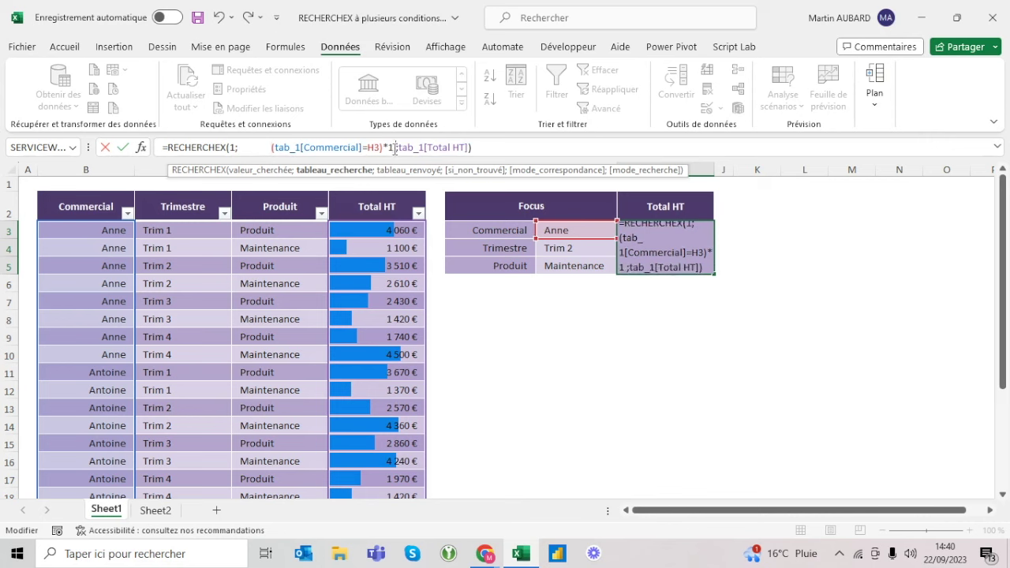
pyautogui.press('BackSpace')
pyautogui.press('BackSpace')
pyautogui.press('BackSpace')
pyautogui.press('Return')
pyautogui.press('Up')
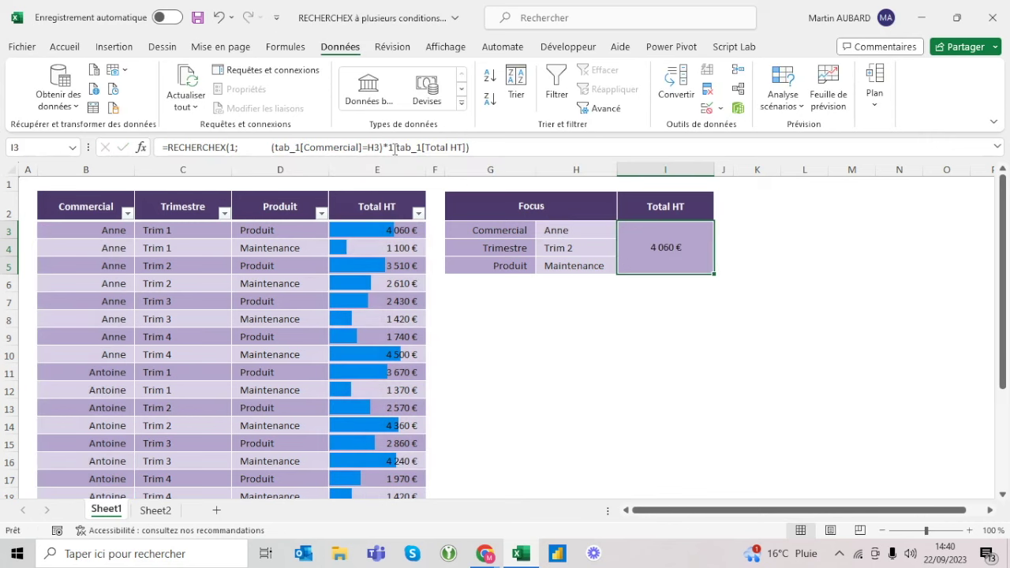
pyautogui.click(392, 146)
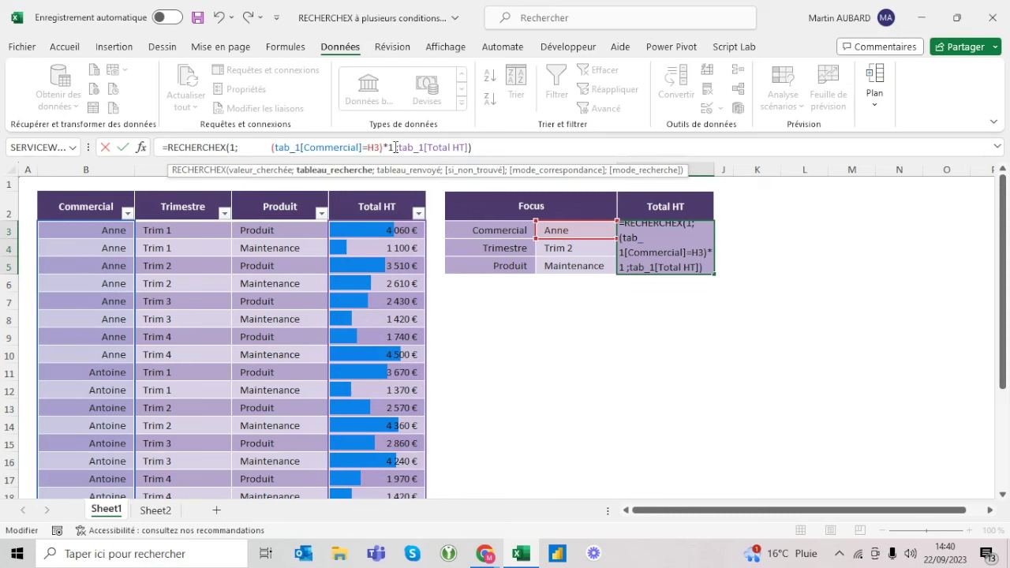
pyautogui.write('1')
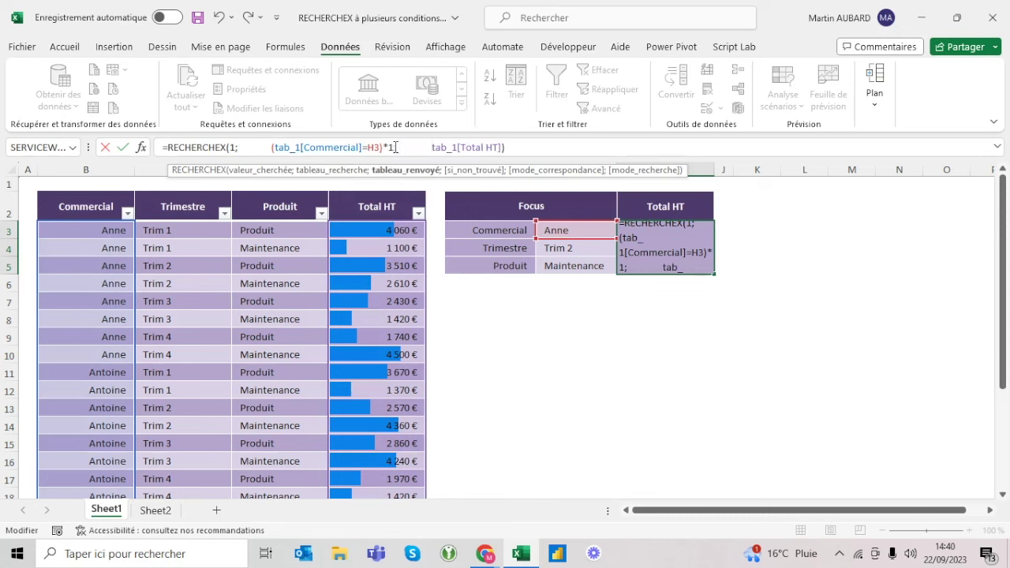
pyautogui.press('Return')
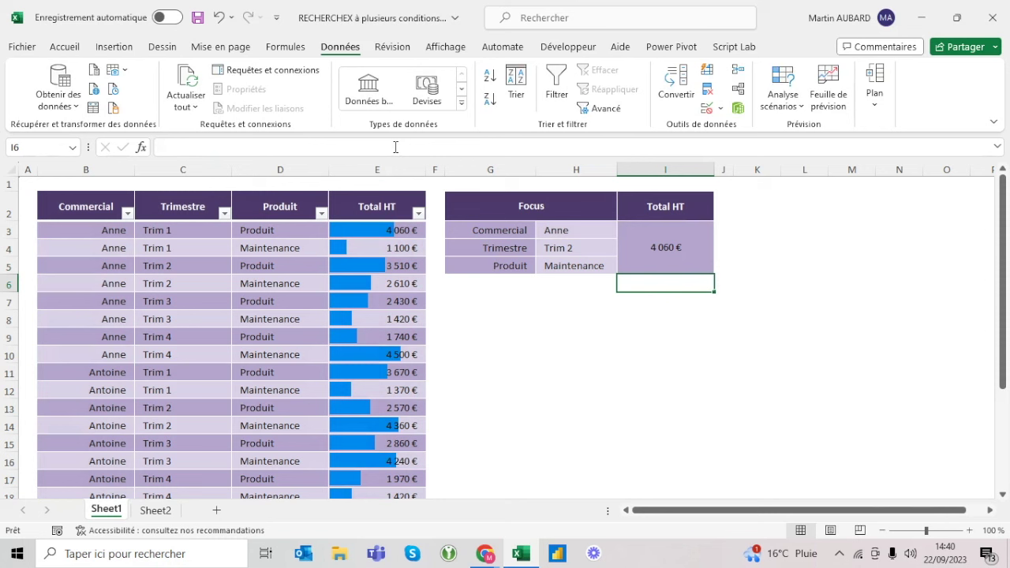
pyautogui.press('Up')
# Step: Replace the trailing *1 with *(1)*(1) placeholders for two more conditions
pyautogui.click(395, 147)
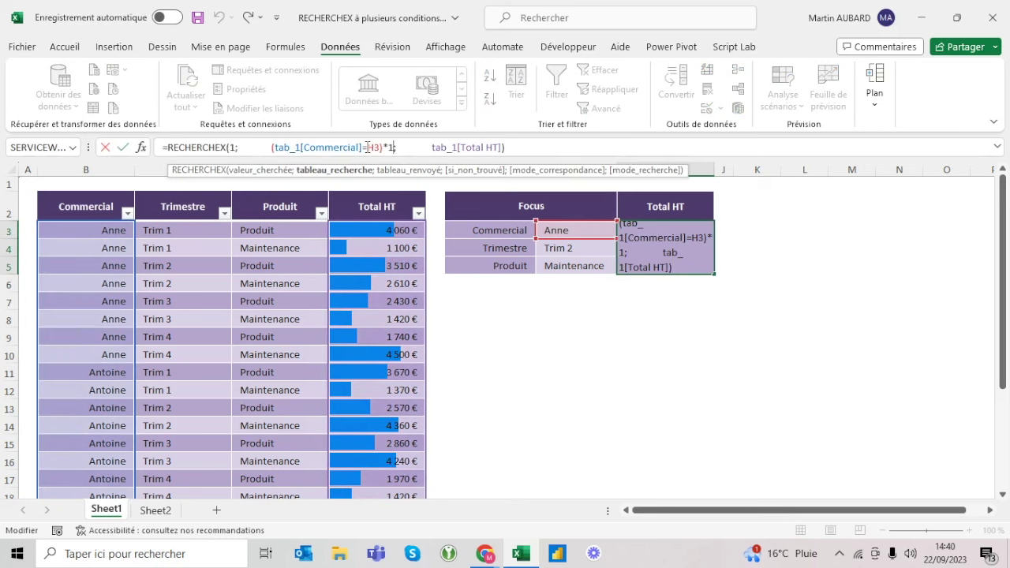
pyautogui.click(409, 147)
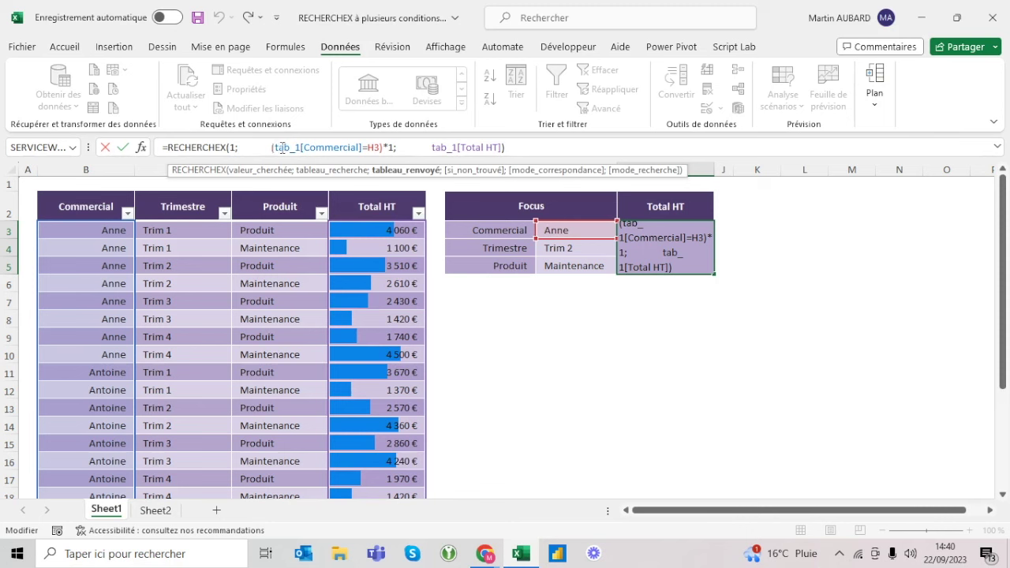
pyautogui.moveTo(271, 147); pyautogui.dragTo(385, 146)
pyautogui.hotkey('ctrl', 'Return')
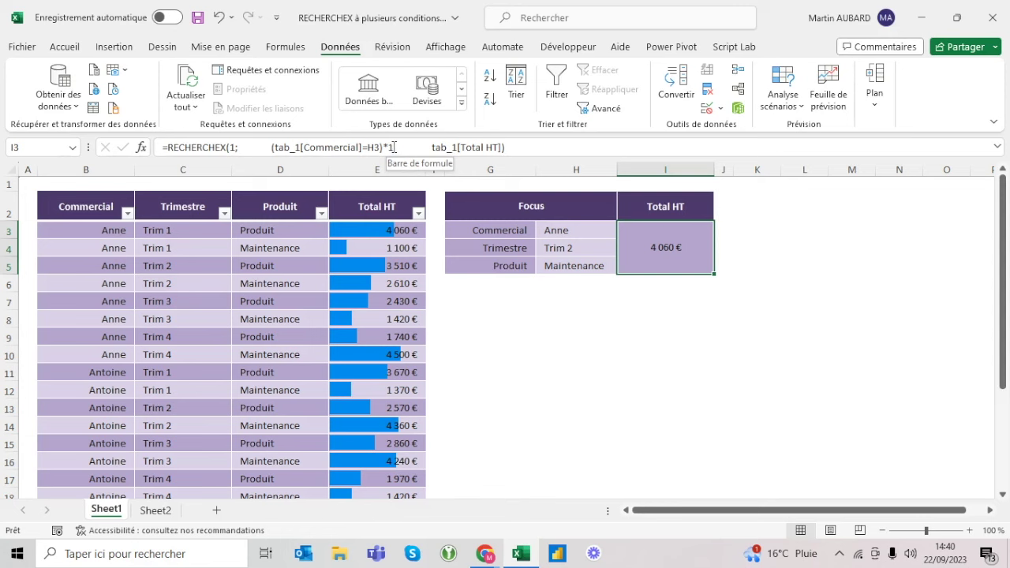
pyautogui.click(394, 146)
pyautogui.press('BackSpace')
pyautogui.write('(1')
pyautogui.write(')*(1;')
pyautogui.hotkey('ctrl', 'Return')
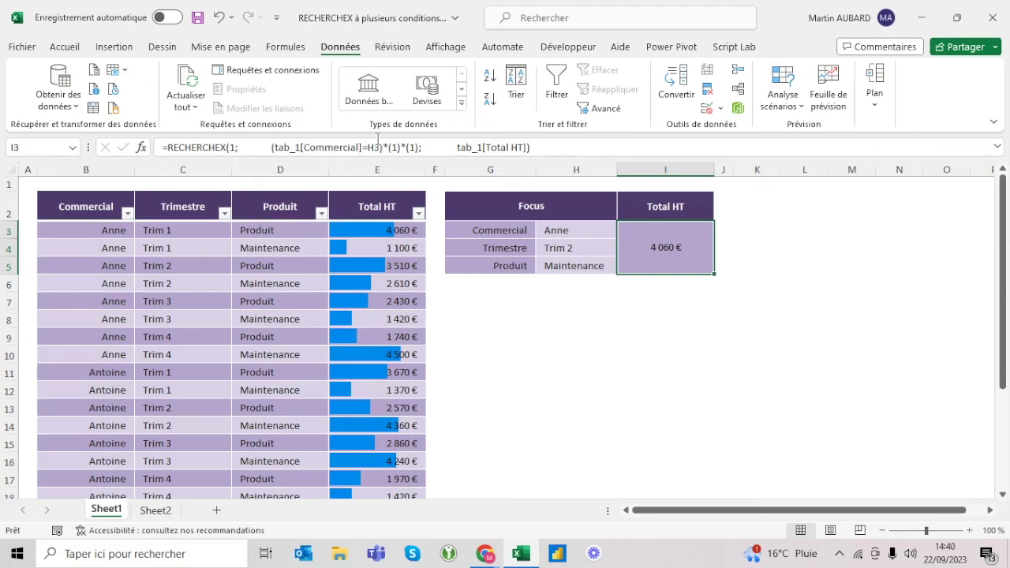
pyautogui.click(397, 148)
pyautogui.press('BackSpace')
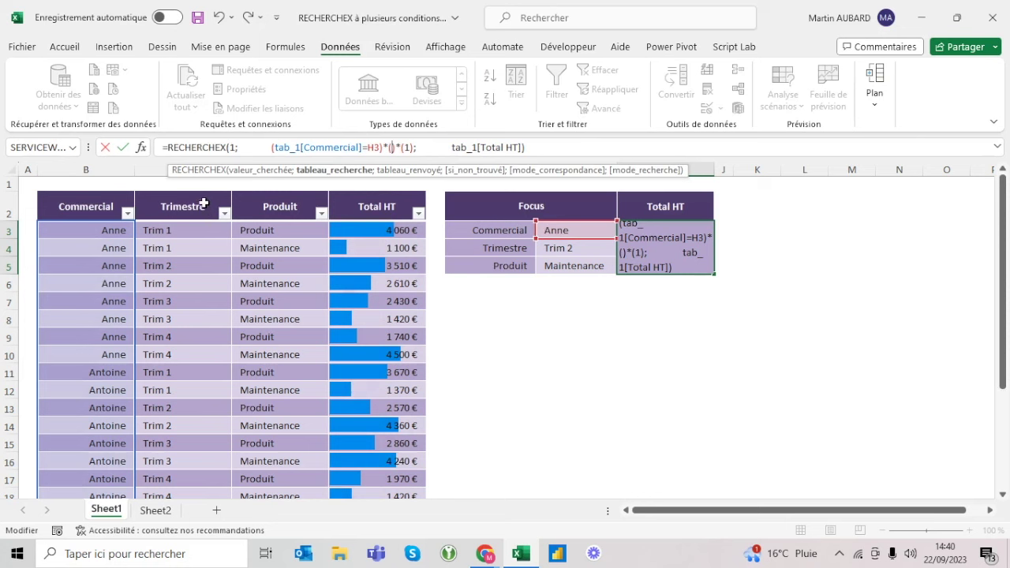
pyautogui.click(203, 193)
pyautogui.write('=')
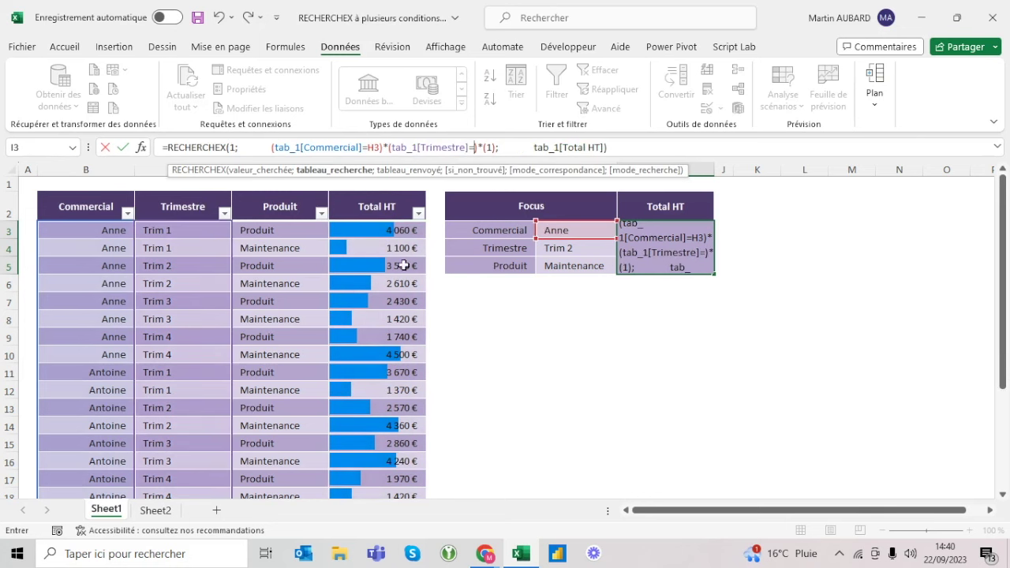
pyautogui.click(580, 247)
pyautogui.press('Return')
pyautogui.press('Up')
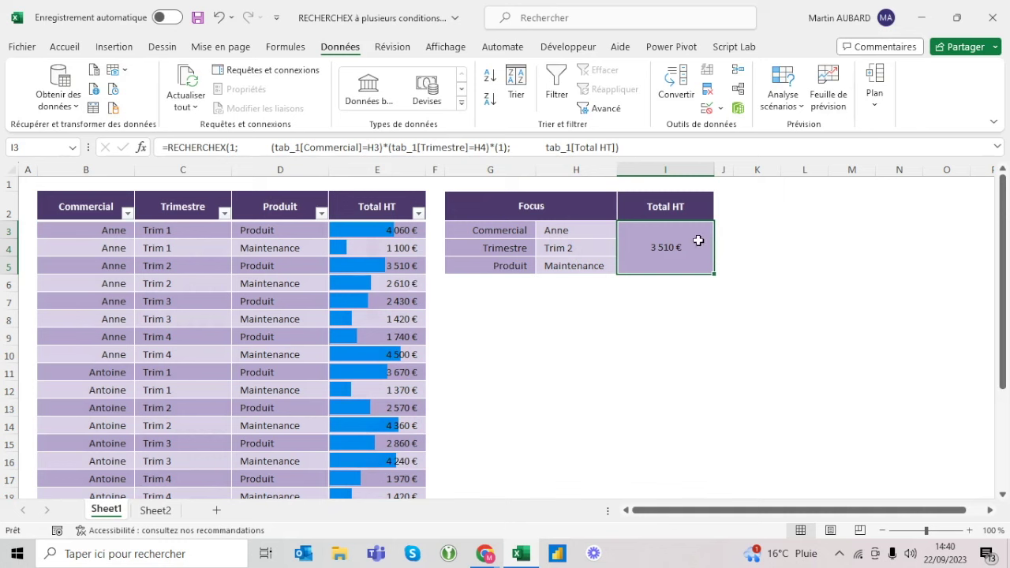
pyautogui.click(598, 147)
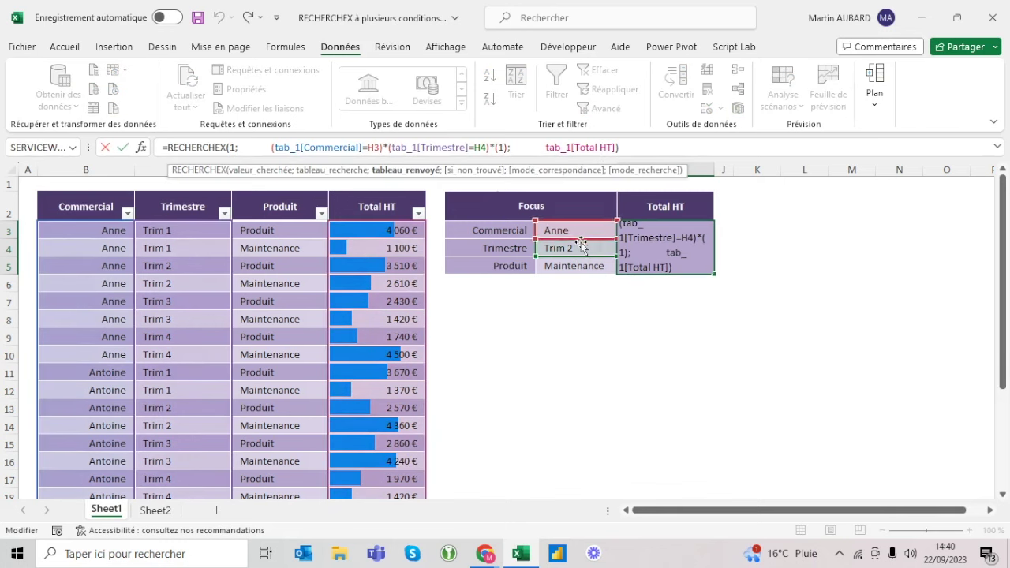
pyautogui.press('Escape')
pyautogui.moveTo(105, 265); pyautogui.dragTo(270, 284)
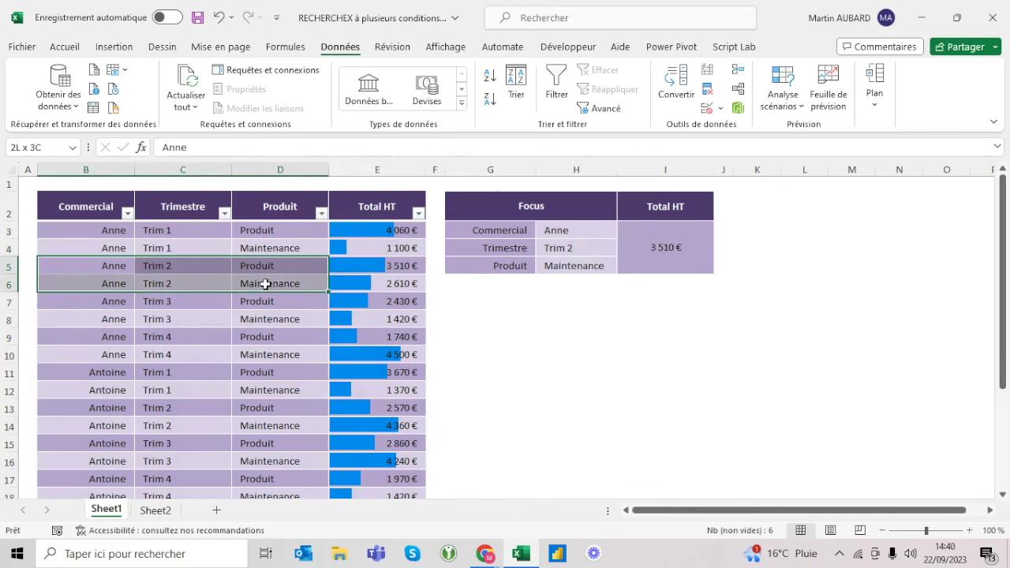
pyautogui.click(390, 266)
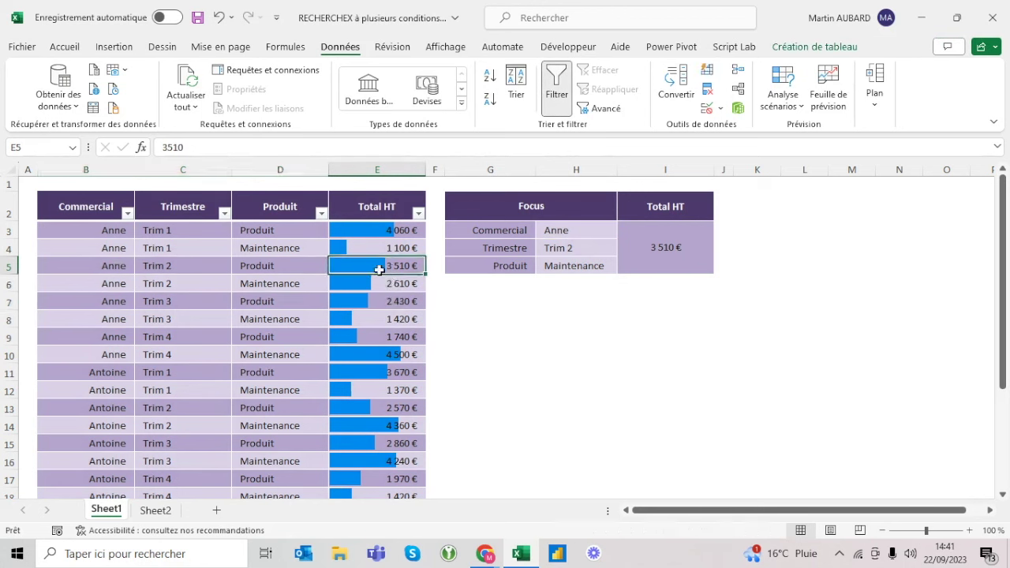
pyautogui.click(206, 269)
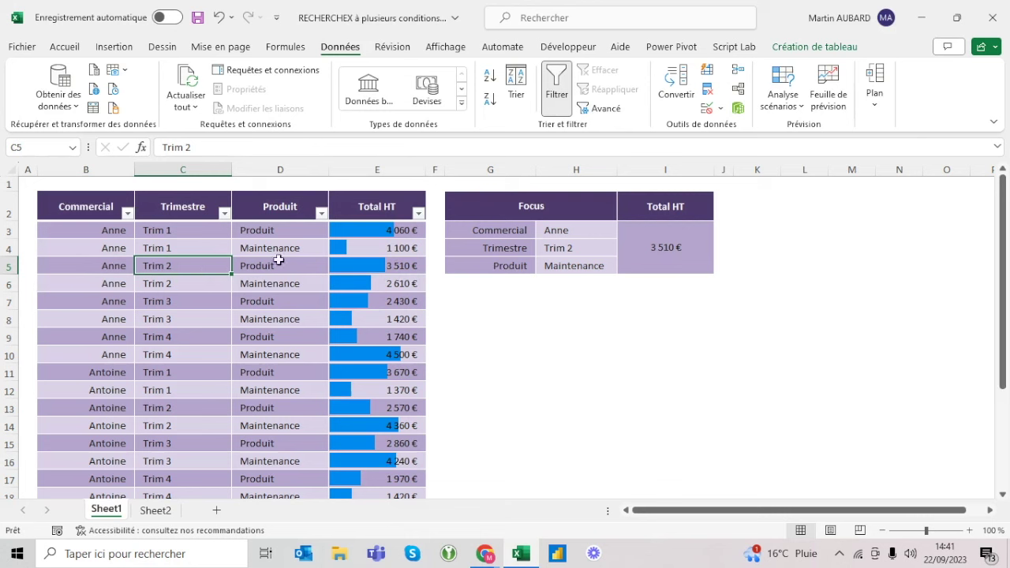
pyautogui.click(404, 265)
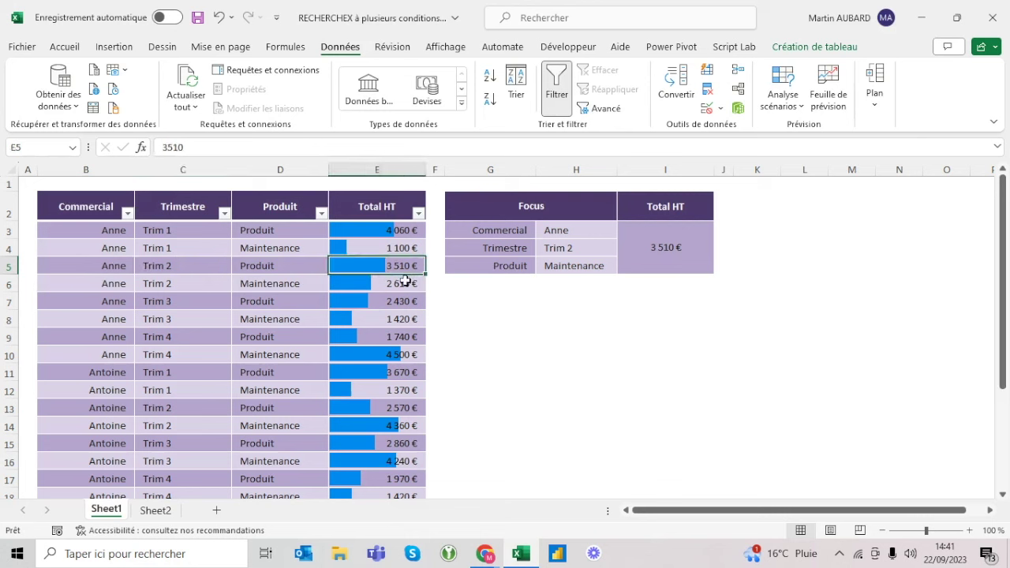
pyautogui.click(641, 245)
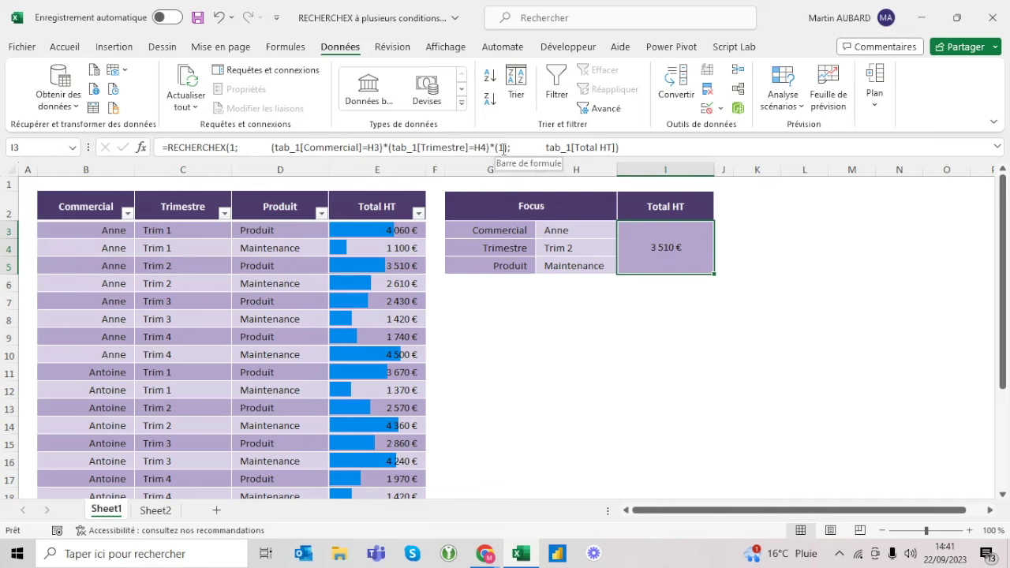
# Step: Replace the third placeholder with (tab_1[Produit]=H5) and check the 2 610 € match in row 6
pyautogui.click(505, 147)
pyautogui.press('BackSpace')
pyautogui.click(276, 191)
pyautogui.write('=')
pyautogui.click(561, 262)
pyautogui.press('Return')
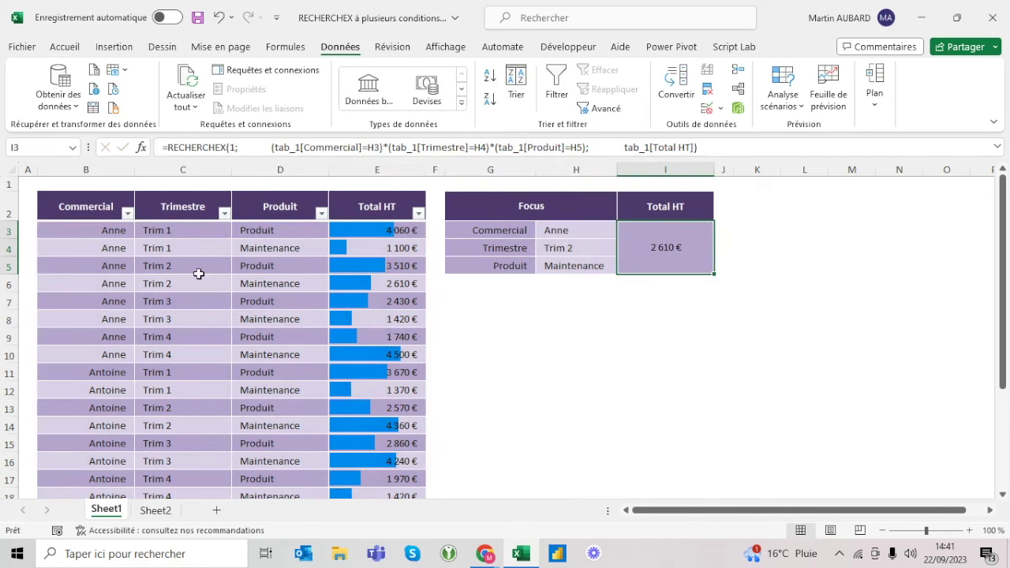
pyautogui.click(113, 283)
pyautogui.moveTo(114, 282); pyautogui.dragTo(243, 283)
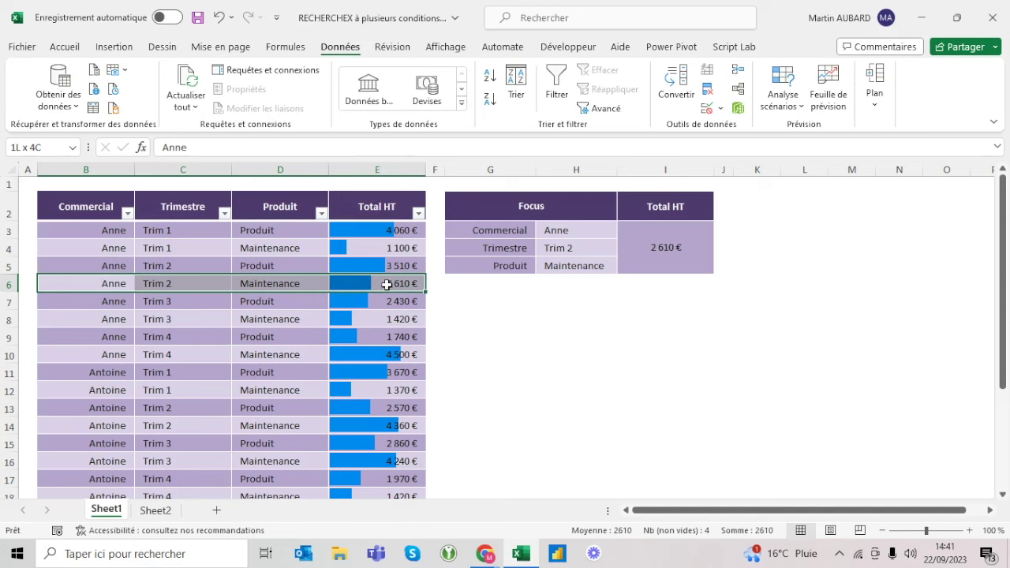
pyautogui.moveTo(243, 283); pyautogui.dragTo(383, 284)
# Step: Set the Focus criteria dropdowns to Produit in H5, Trim 3 in H4 and the second salesperson in H3
pyautogui.click(597, 262)
pyautogui.click(623, 266)
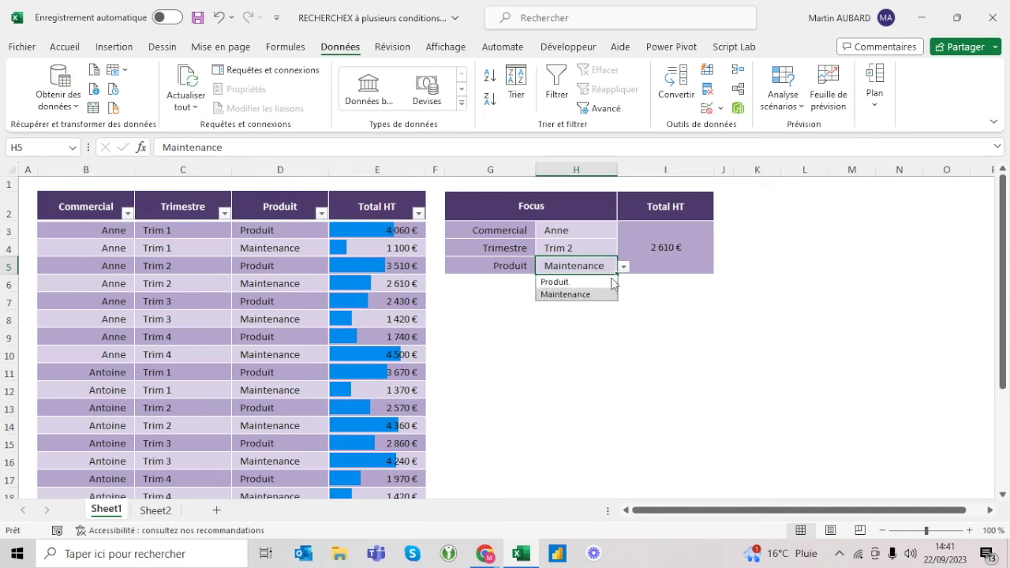
pyautogui.click(587, 284)
pyautogui.click(592, 248)
pyautogui.click(623, 248)
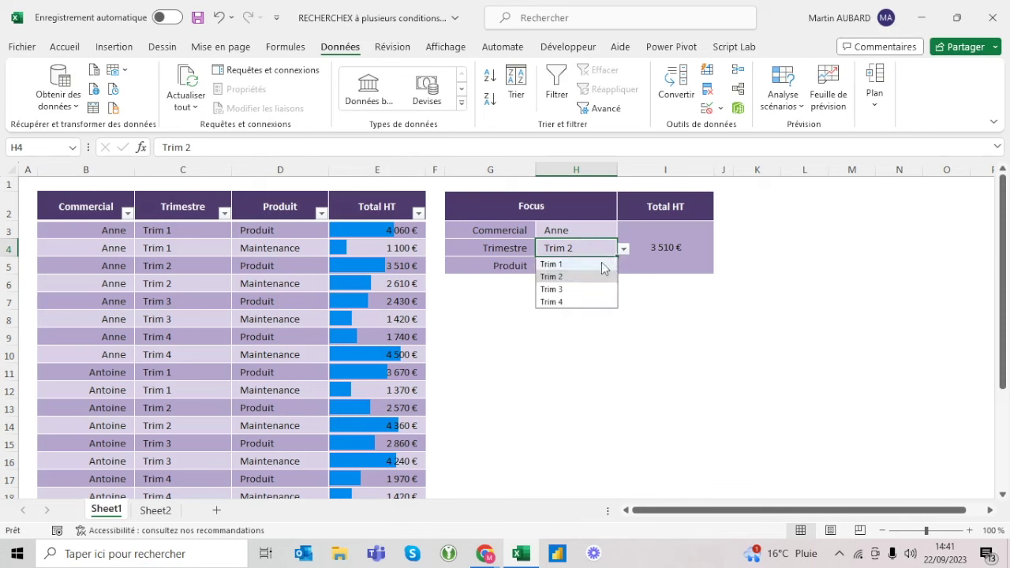
pyautogui.click(572, 289)
pyautogui.click(588, 229)
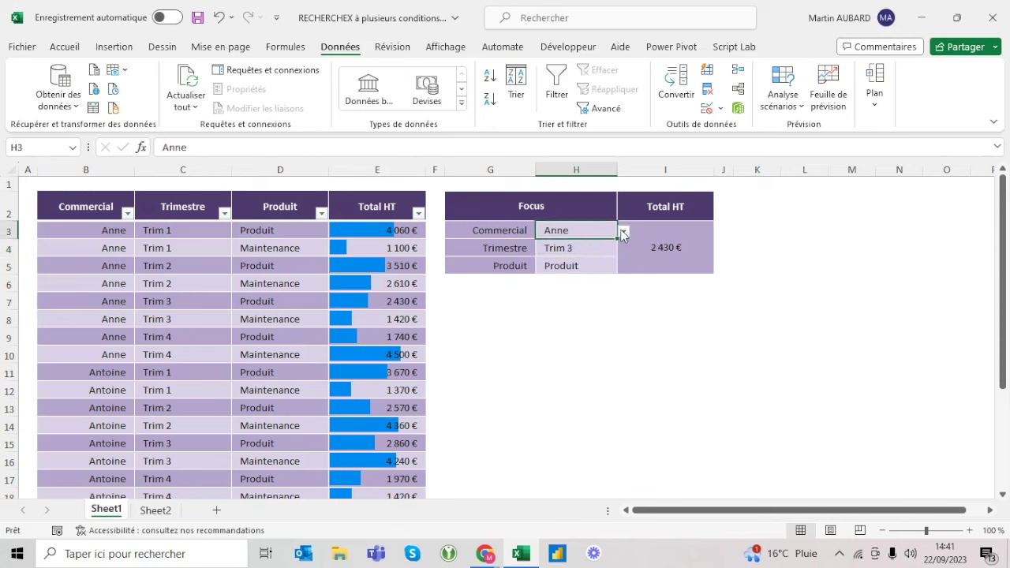
pyautogui.click(623, 231)
pyautogui.click(563, 258)
# Step: Check row 15 of the table: Trim 3, Produit, with a 2860 total
pyautogui.moveTo(93, 372); pyautogui.dragTo(96, 482)
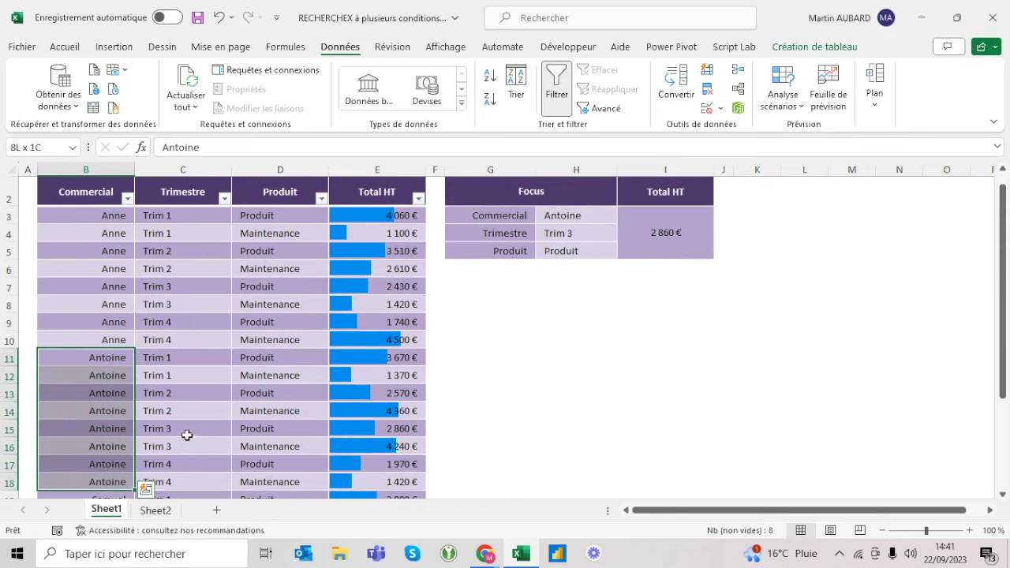
pyautogui.click(191, 426)
pyautogui.click(274, 429)
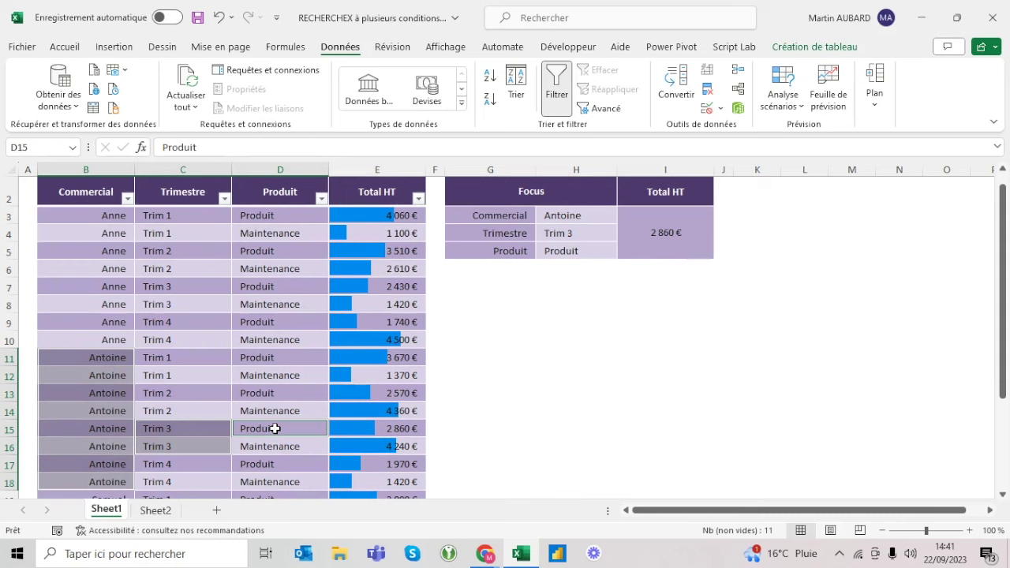
pyautogui.click(383, 429)
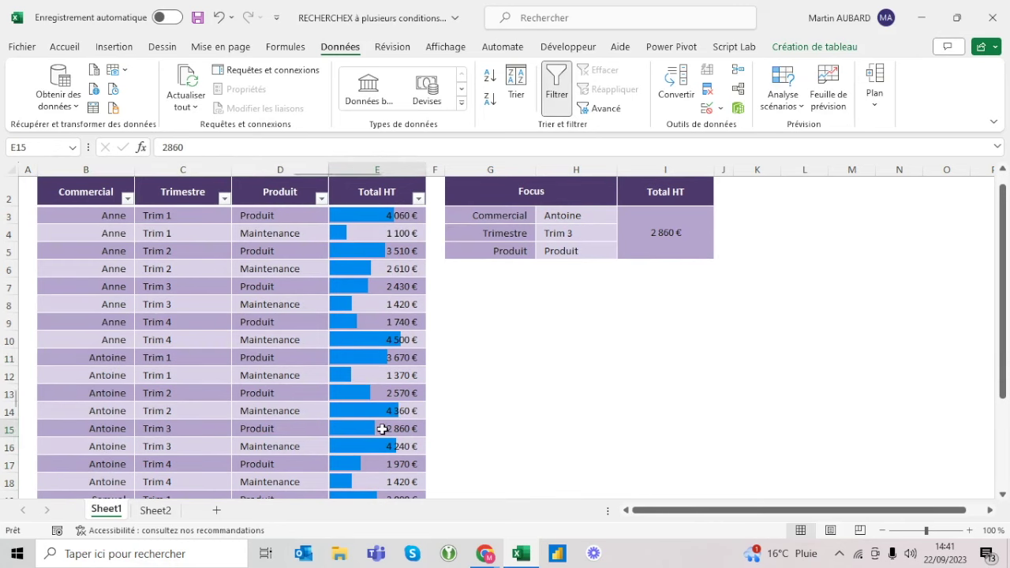
# Step: Review the Total HT lookup formula, then select the entire sheet
pyautogui.click(655, 254)
pyautogui.scroll(1, 655, 255)
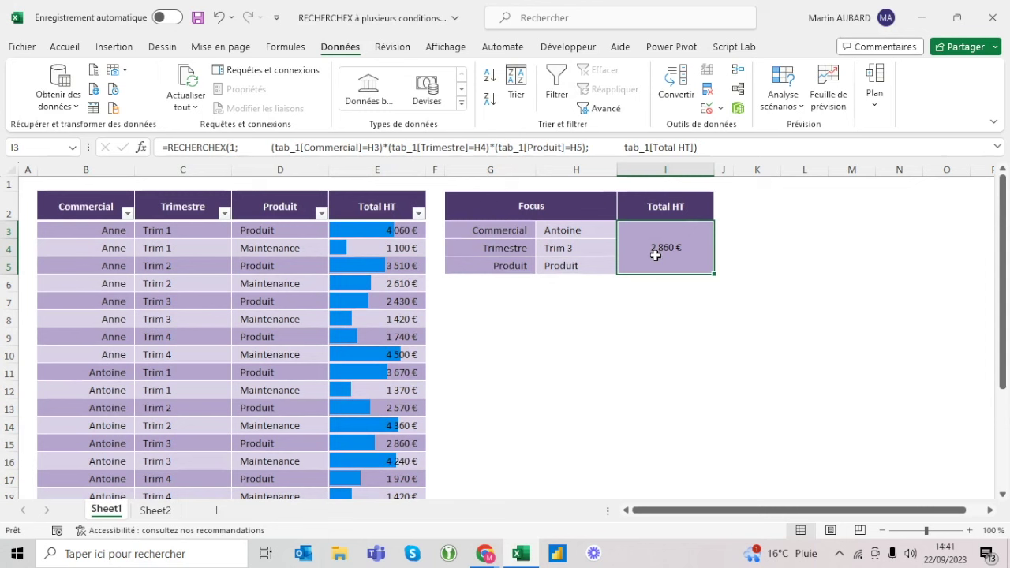
pyautogui.click(389, 233)
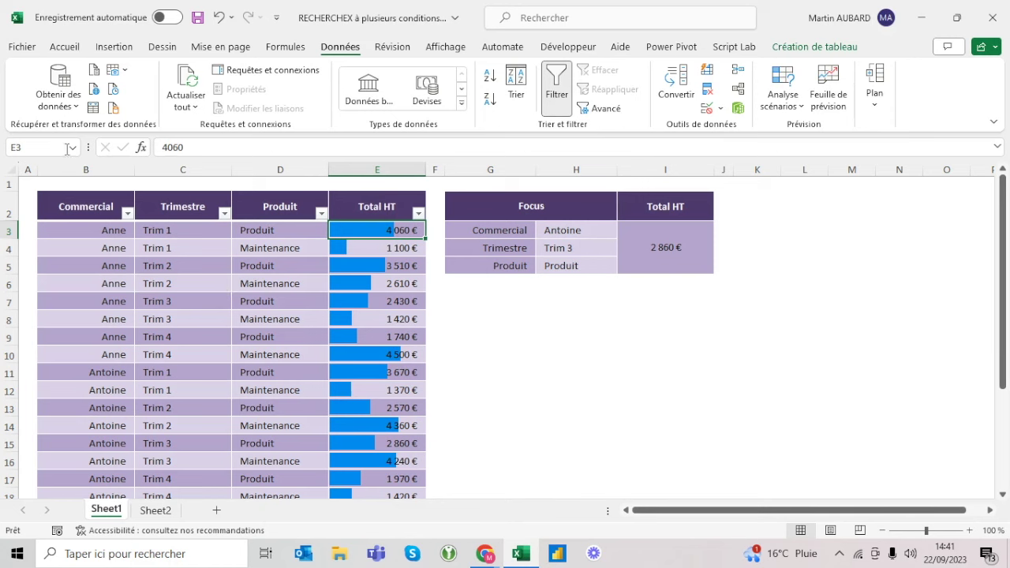
pyautogui.click(6, 167)
pyautogui.click(64, 47)
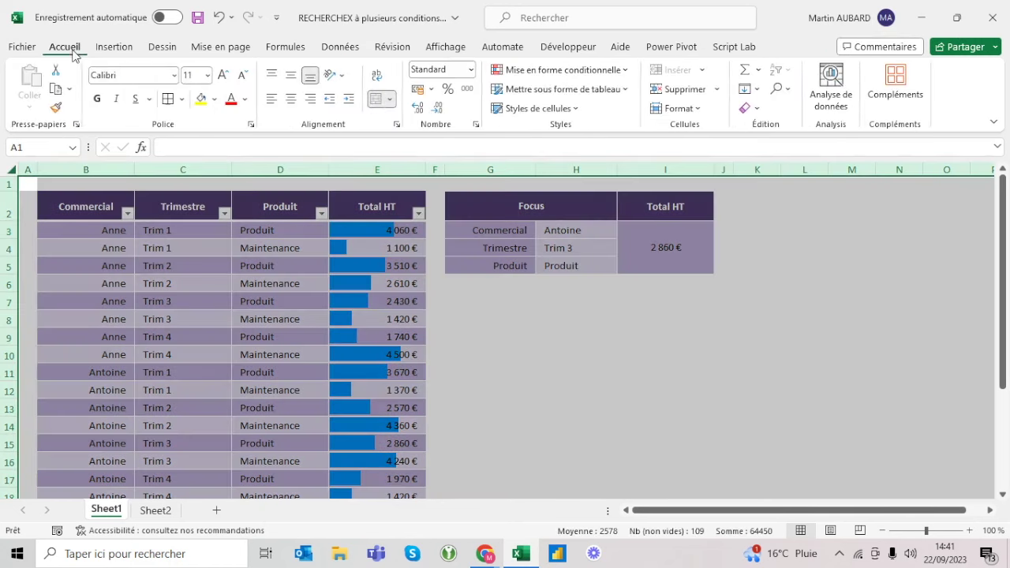
# Step: Clear all conditional formatting rules from the entire sheet
pyautogui.click(565, 76)
pyautogui.moveTo(568, 272)
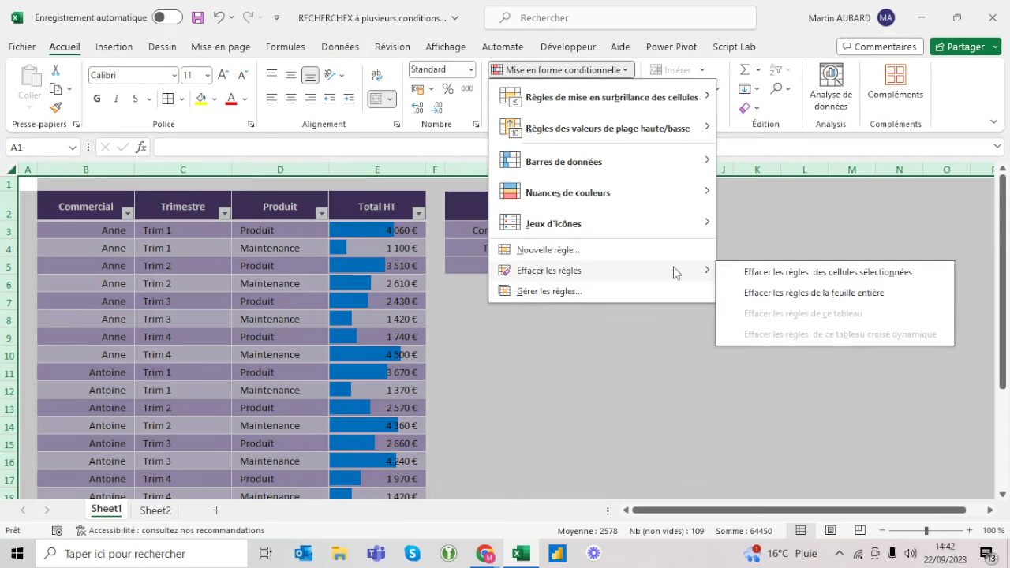
pyautogui.click(799, 278)
# Step: Give the column E Total HT values and the Focus total solid blue data bars, checking against row 15
pyautogui.click(363, 192)
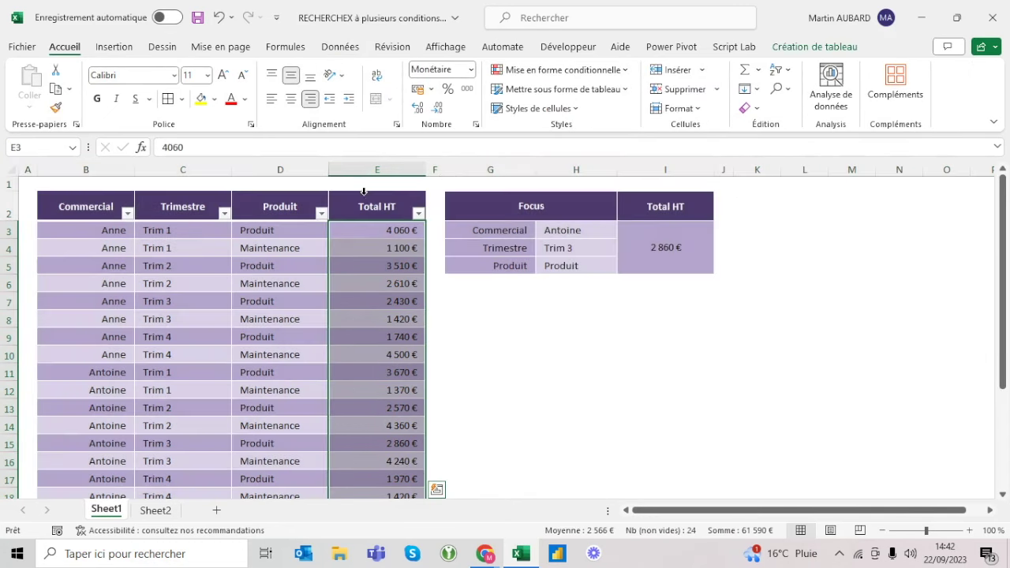
pyautogui.click(667, 237)
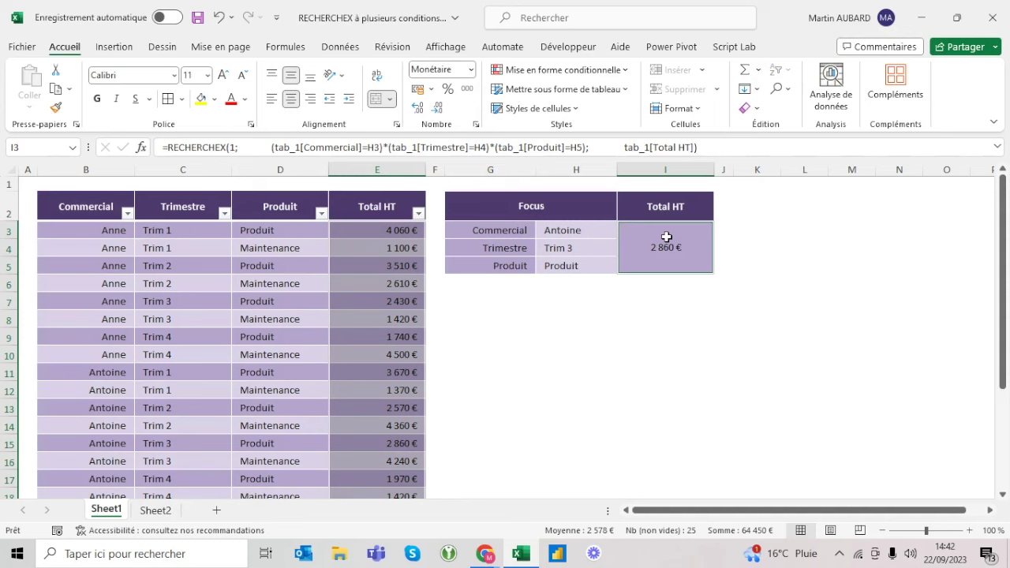
pyautogui.click(564, 71)
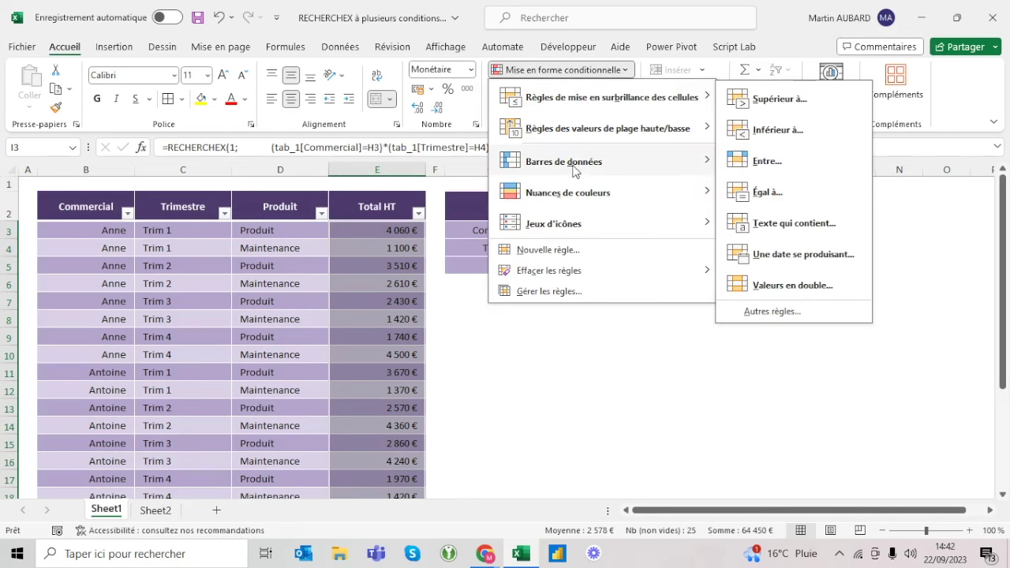
pyautogui.moveTo(575, 168)
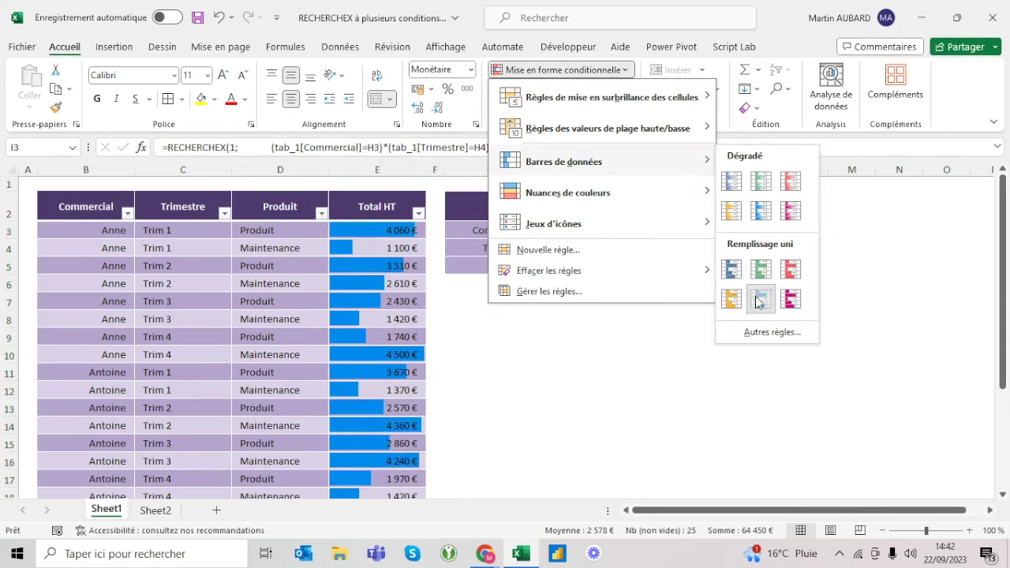
pyautogui.click(757, 298)
pyautogui.click(535, 357)
pyautogui.click(656, 243)
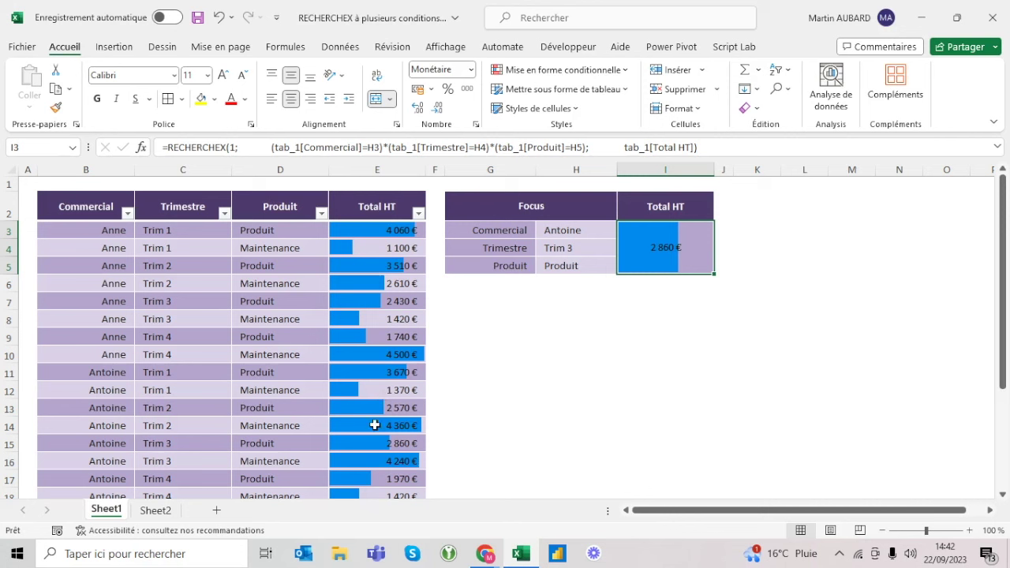
pyautogui.click(357, 444)
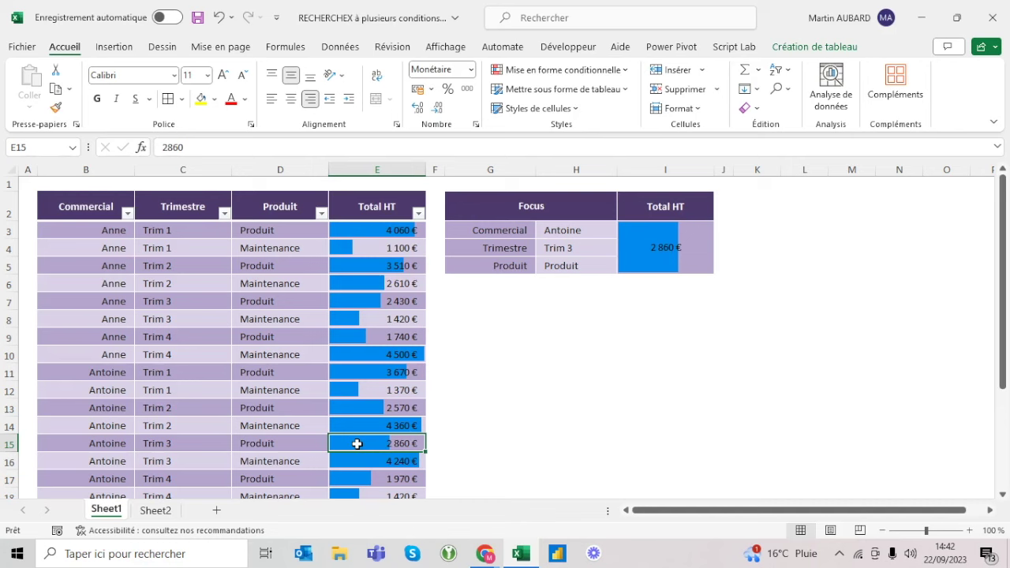
pyautogui.click(556, 387)
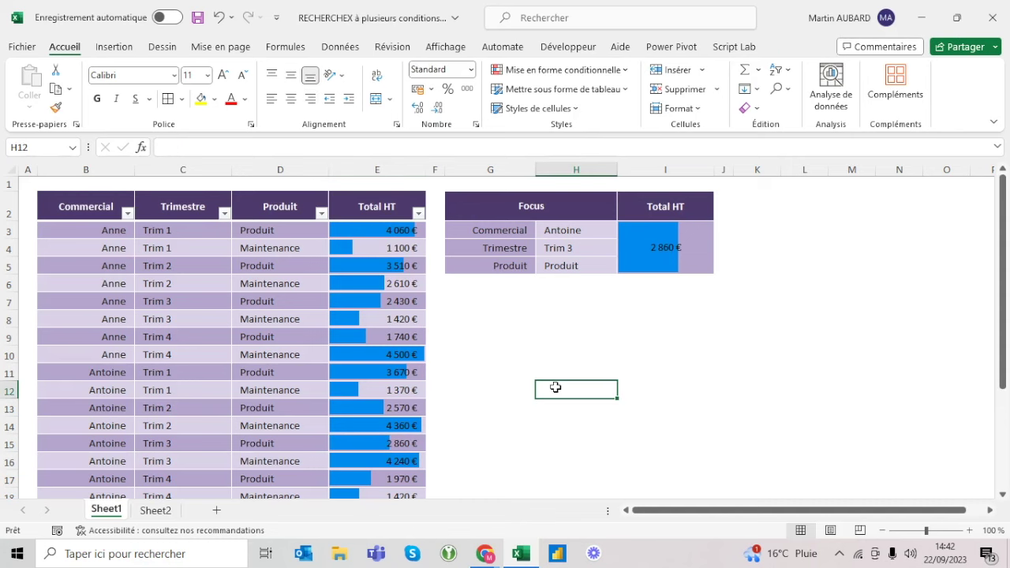